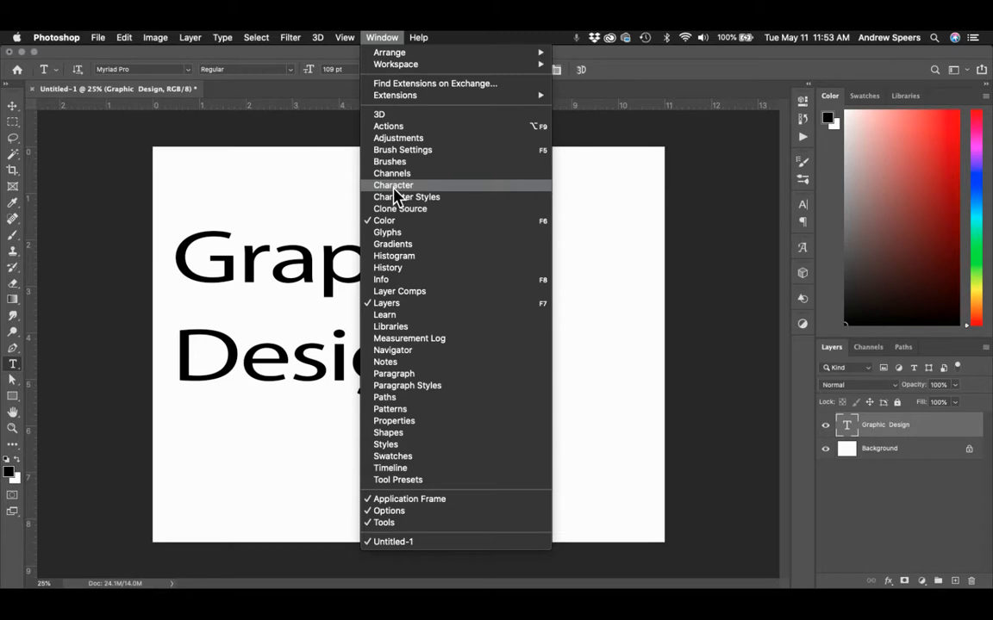
- Show the Character settings and select all of the "Graphic Design" text
left_click(394, 186)
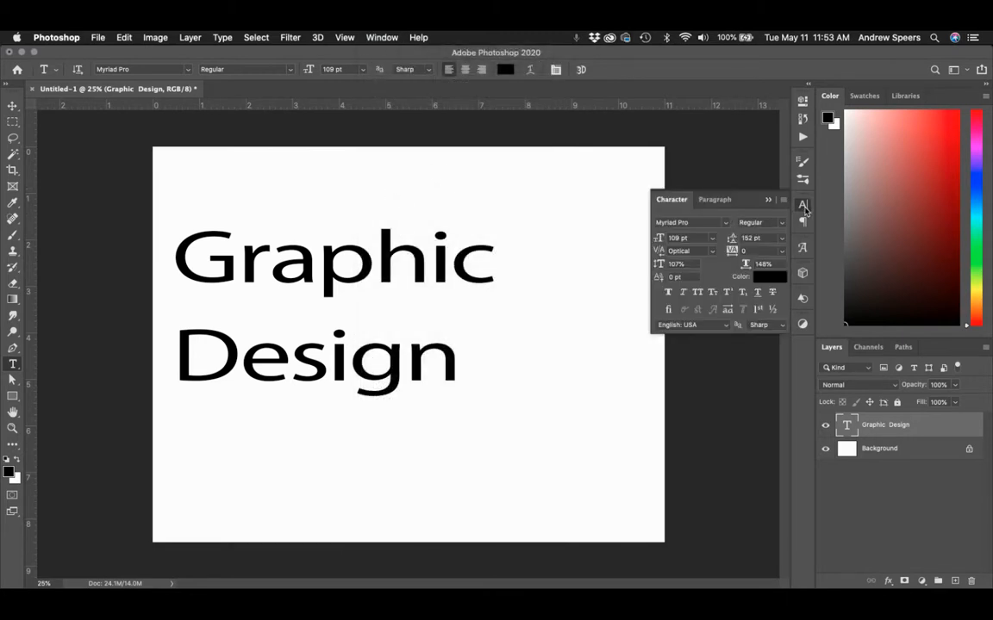
left_click(803, 207)
left_click(803, 207)
left_click_drag(450, 368, 184, 265)
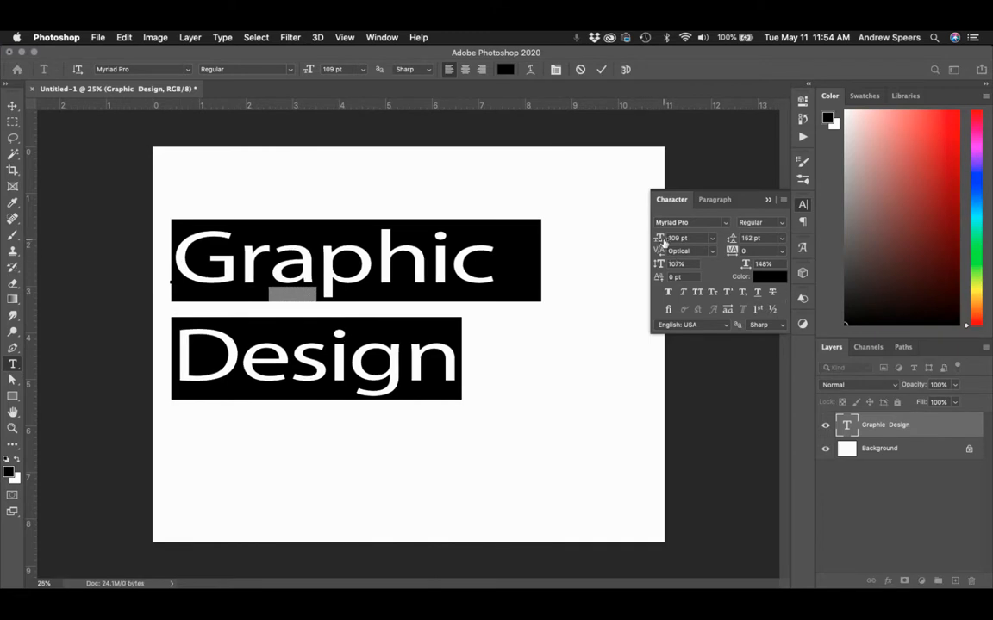
- Try the Keep Calm font on the selected text and switch back to Myriad Pro
left_click(726, 223)
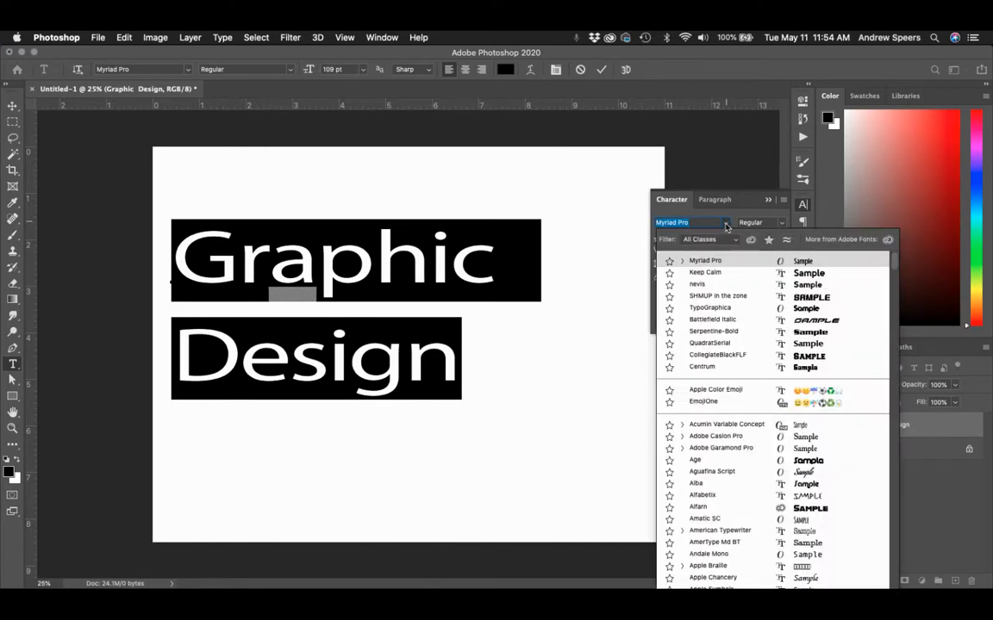
left_click(716, 274)
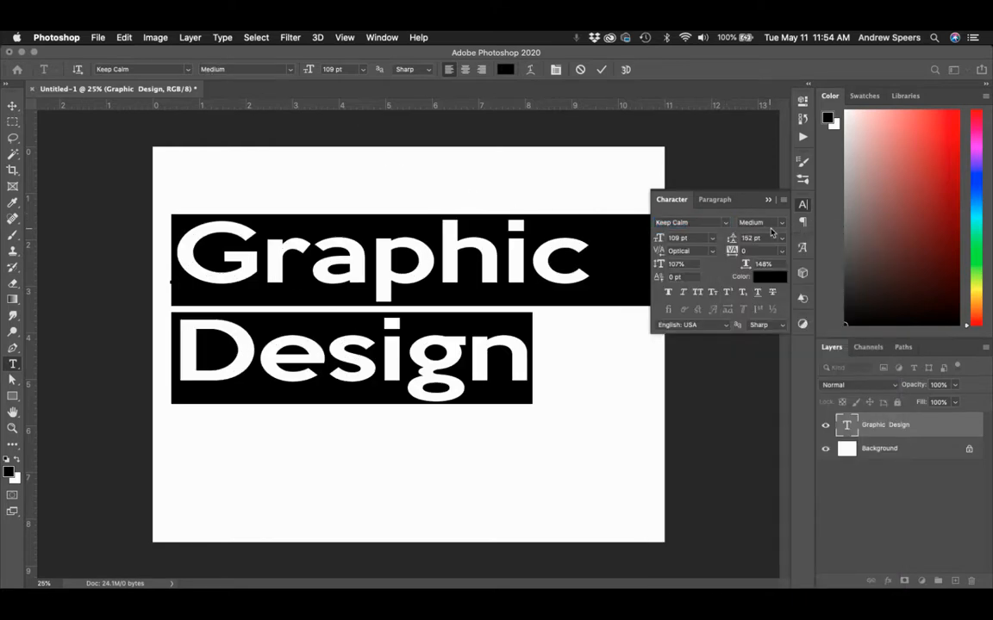
left_click(726, 223)
left_click(715, 263)
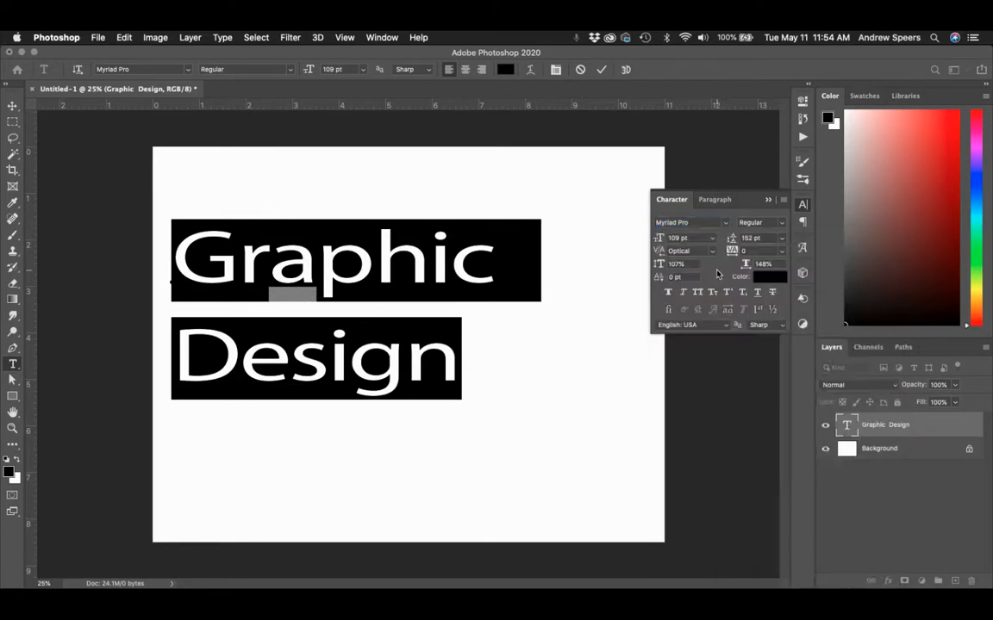
- Try the Condensed Italic font style on the selected text and settle on Bold
left_click(782, 224)
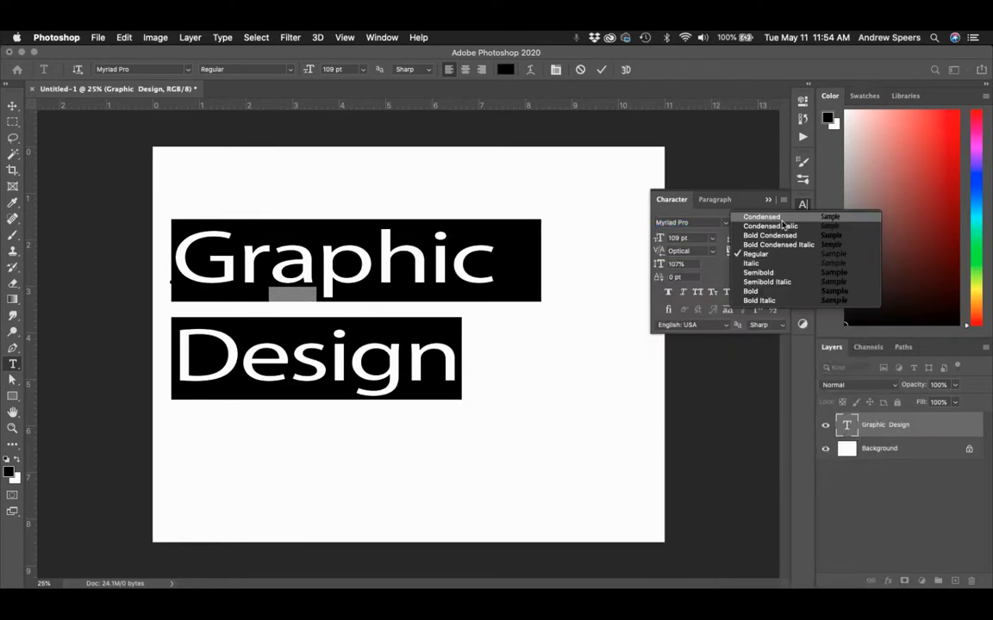
left_click(781, 227)
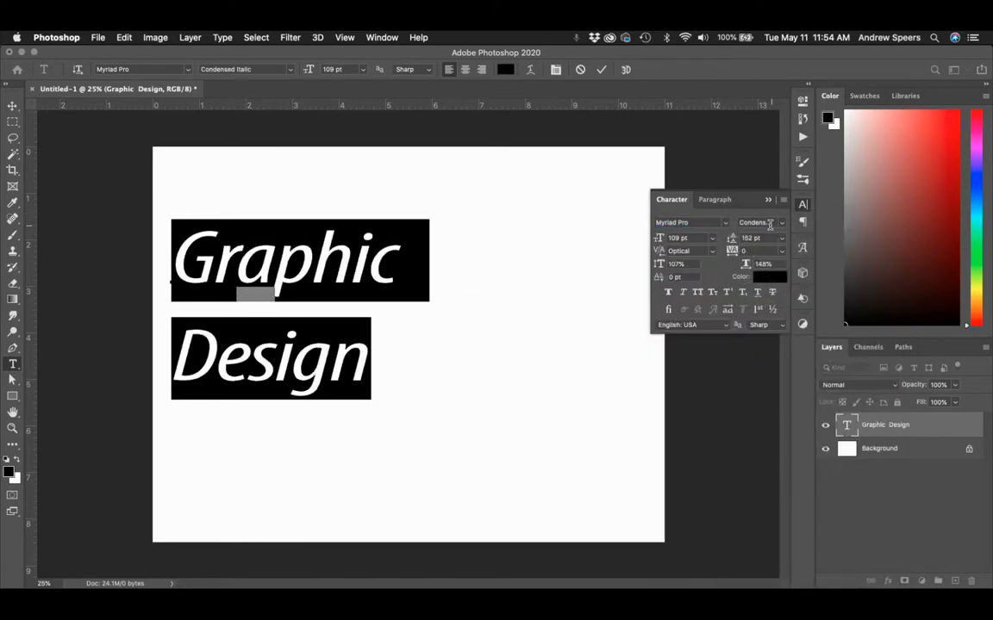
left_click(784, 225)
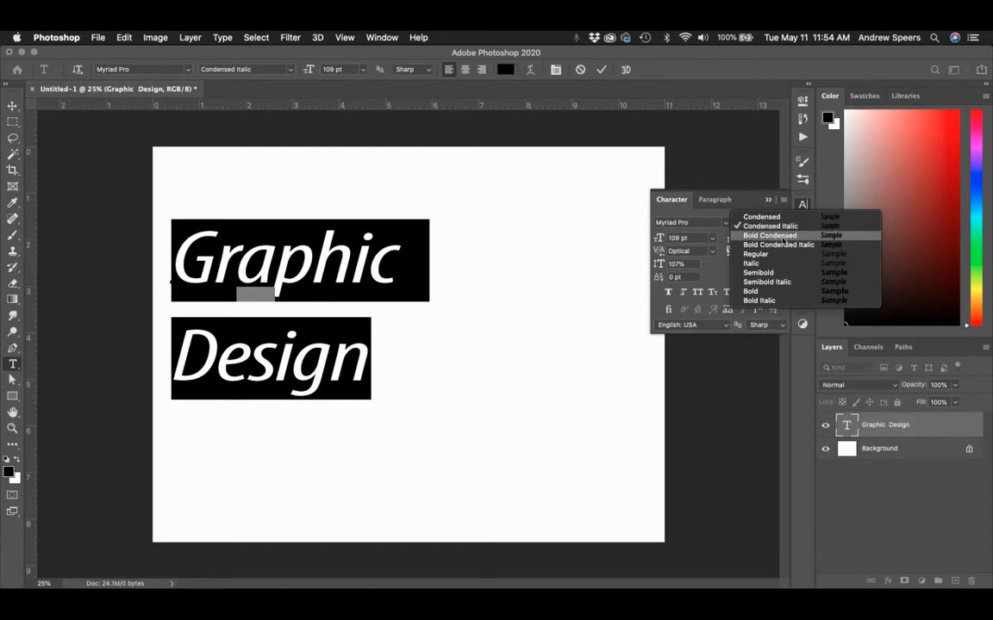
left_click(762, 291)
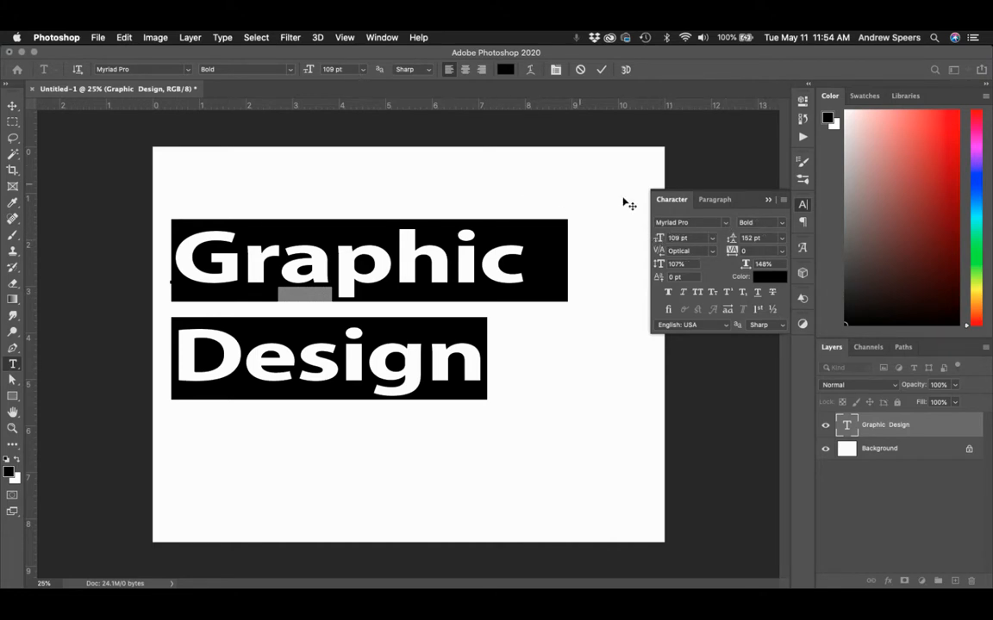
- Try a 30 pt font size on the selected text and enlarge it to 125 pt
left_click(714, 241)
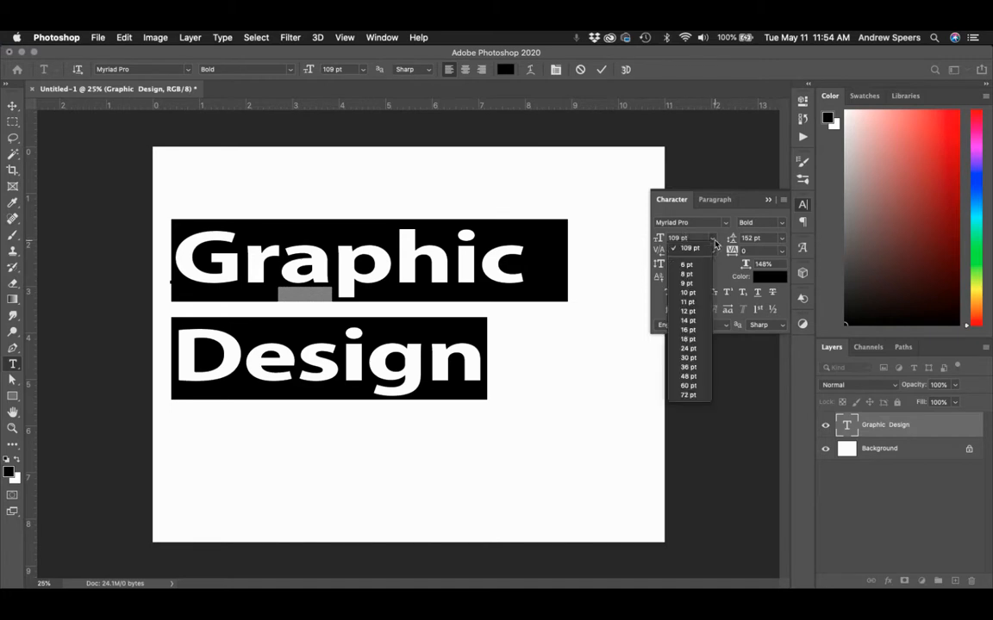
left_click(689, 357)
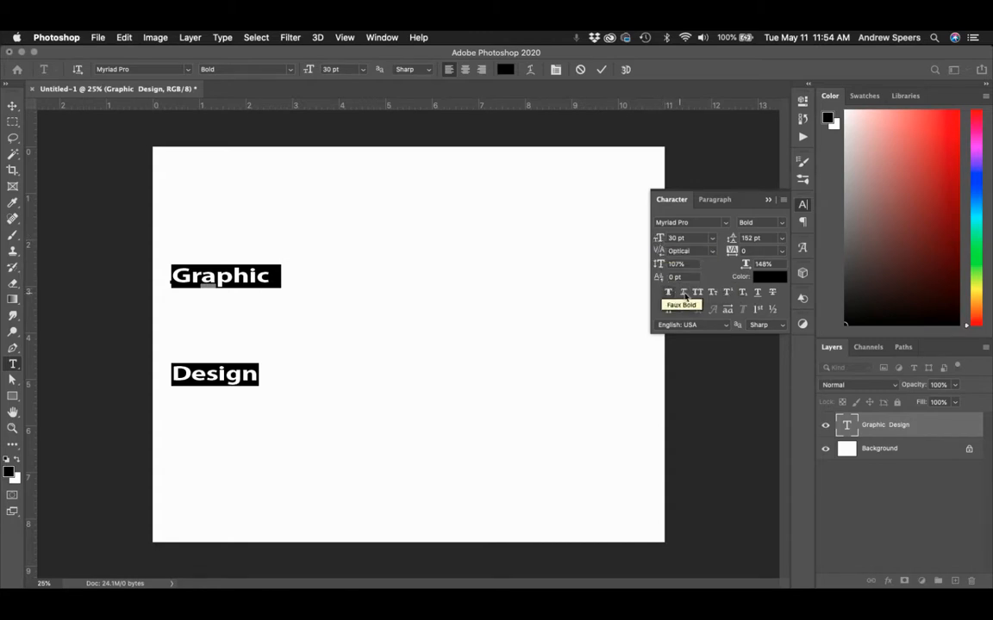
left_click_drag(658, 240, 715, 253)
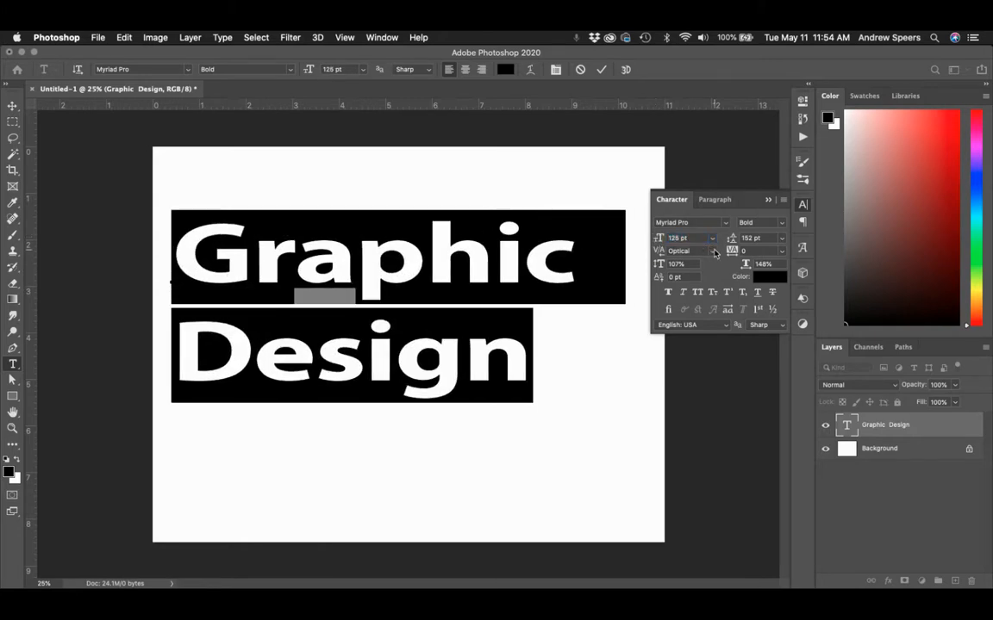
left_click(713, 238)
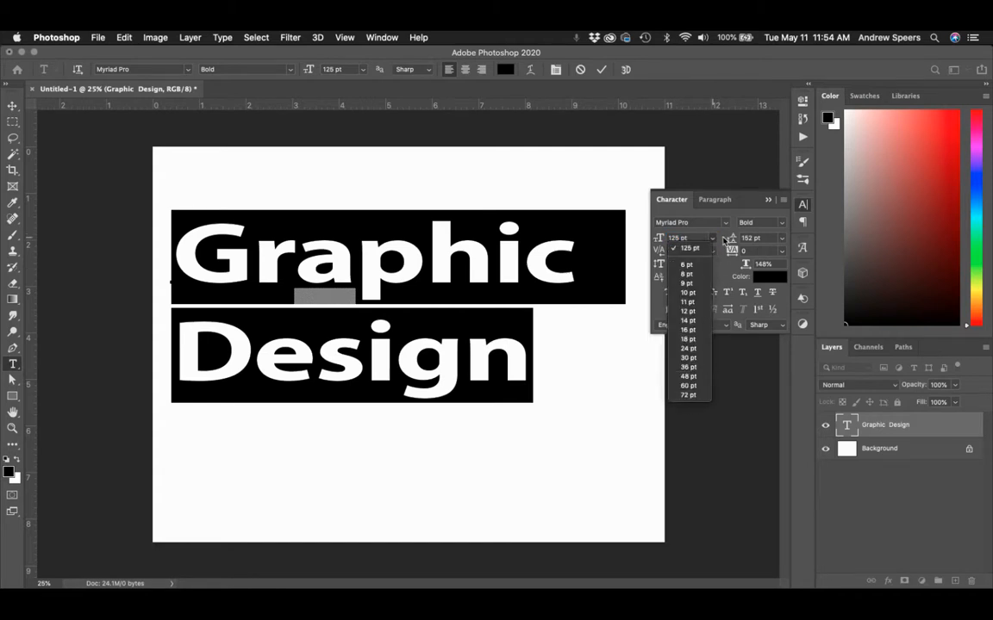
left_click(724, 238)
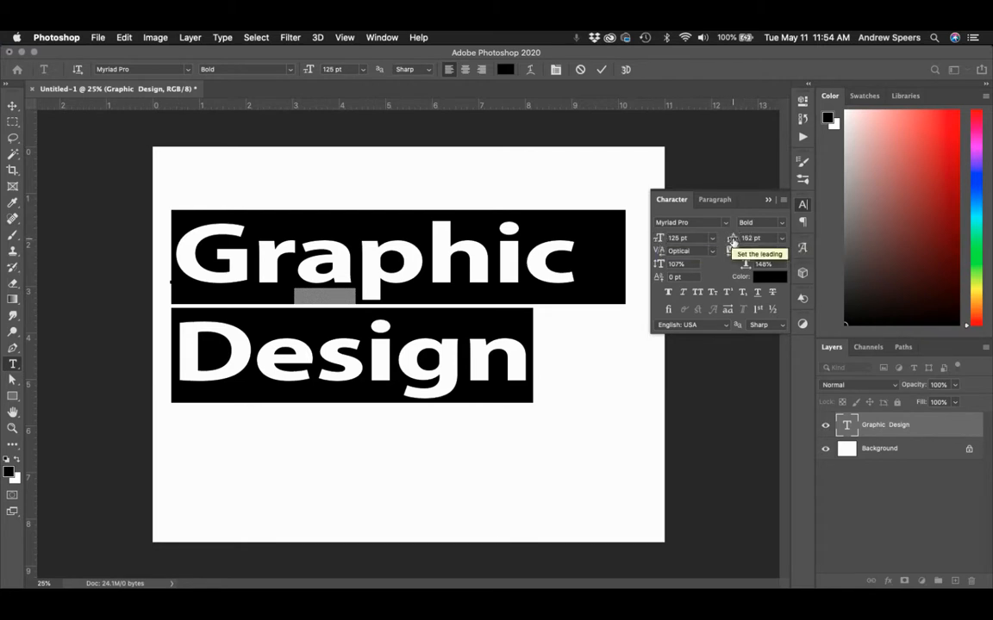
- Try a leading of 156 pt between the two lines and set the leading to Auto
left_click_drag(730, 241, 780, 234)
left_click(782, 239)
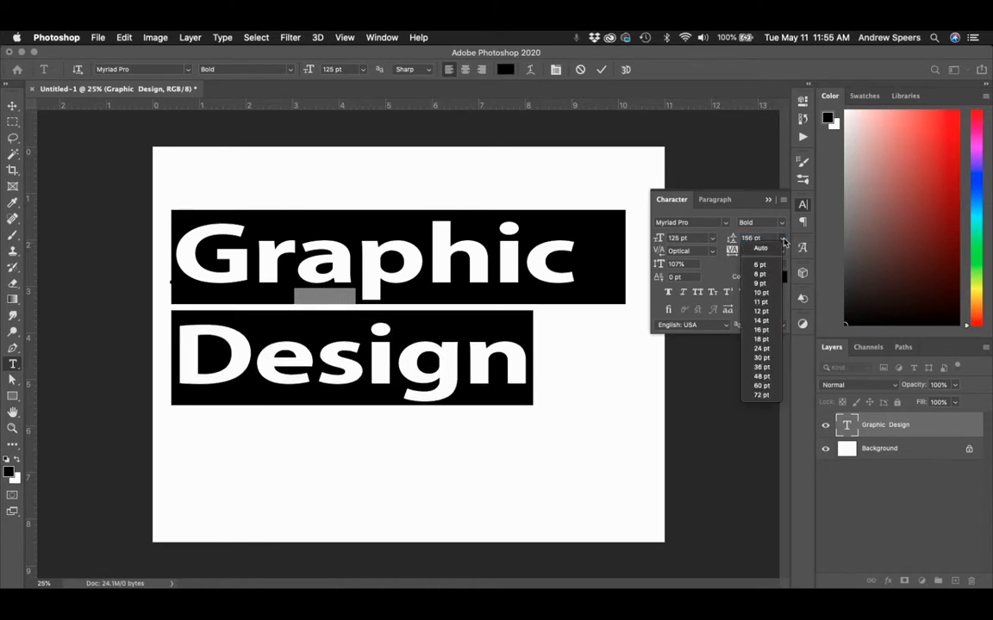
left_click(770, 249)
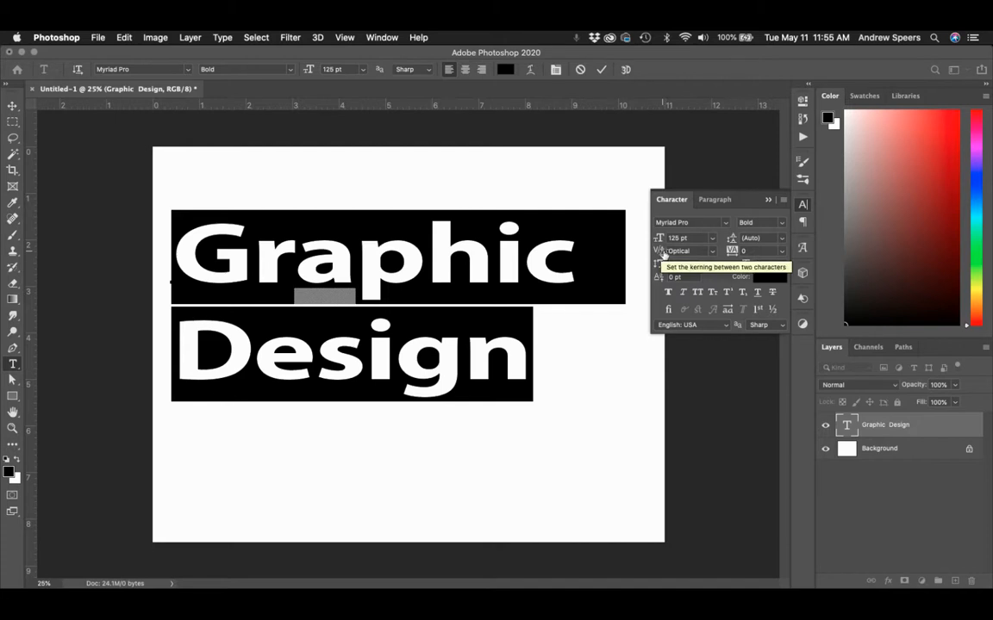
- Compare Metrics and Optical kerning on the selected text, ending on Optical
left_click(712, 251)
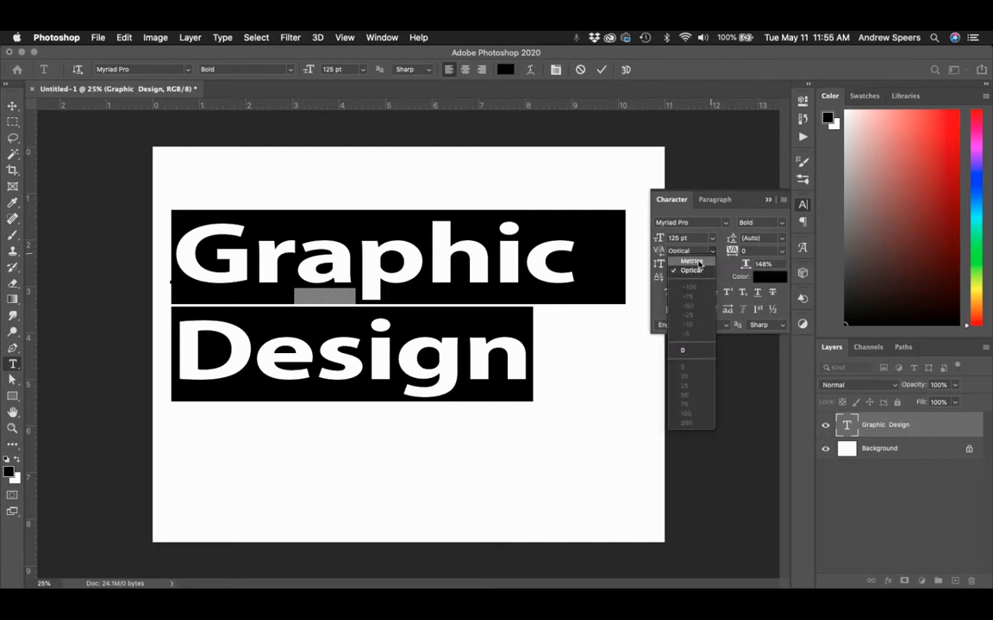
left_click(707, 263)
left_click(704, 253)
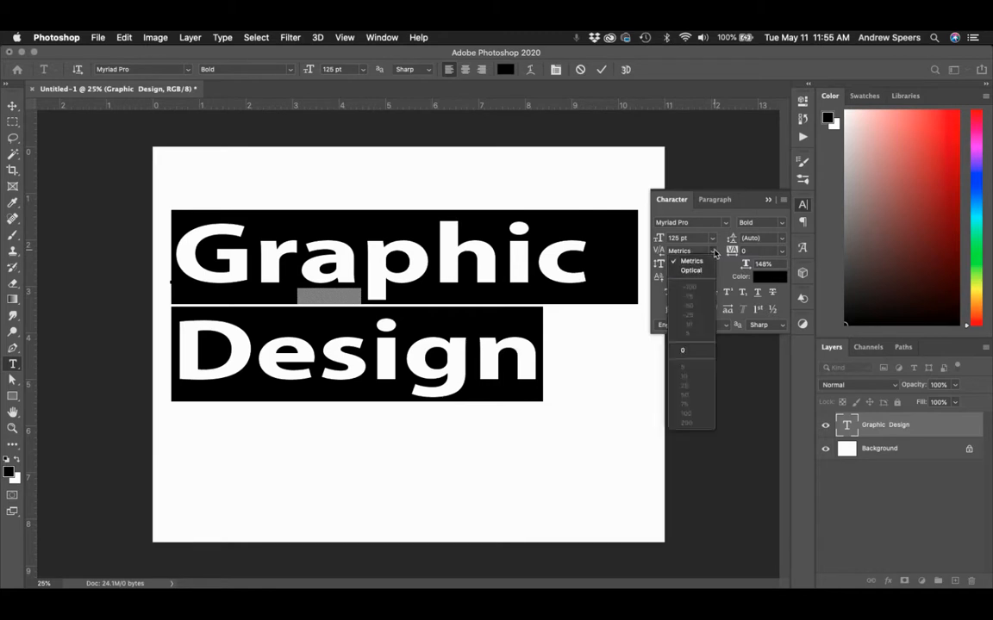
left_click(703, 273)
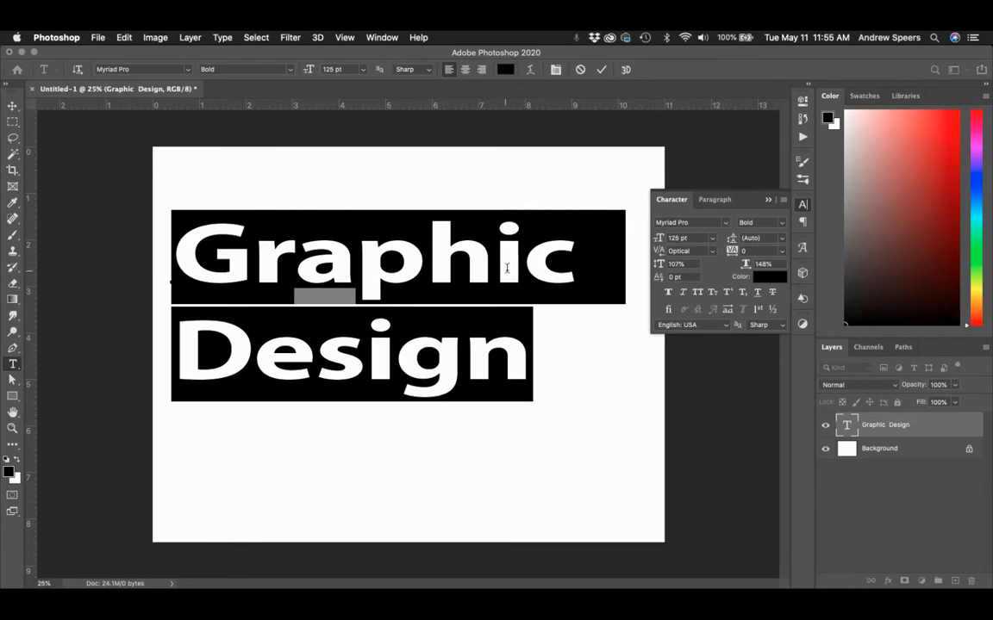
left_click(712, 251)
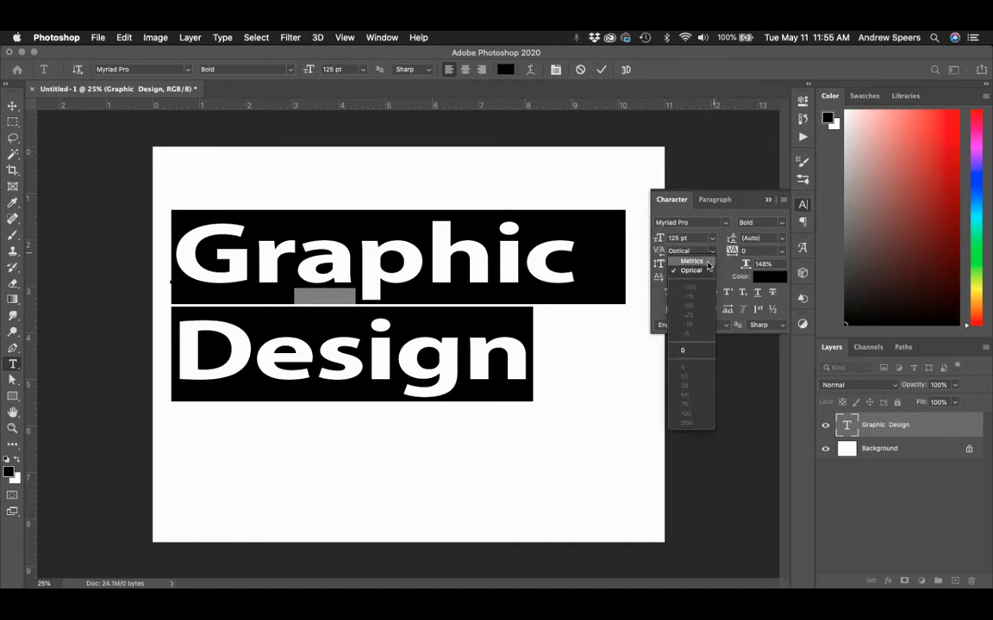
left_click(708, 262)
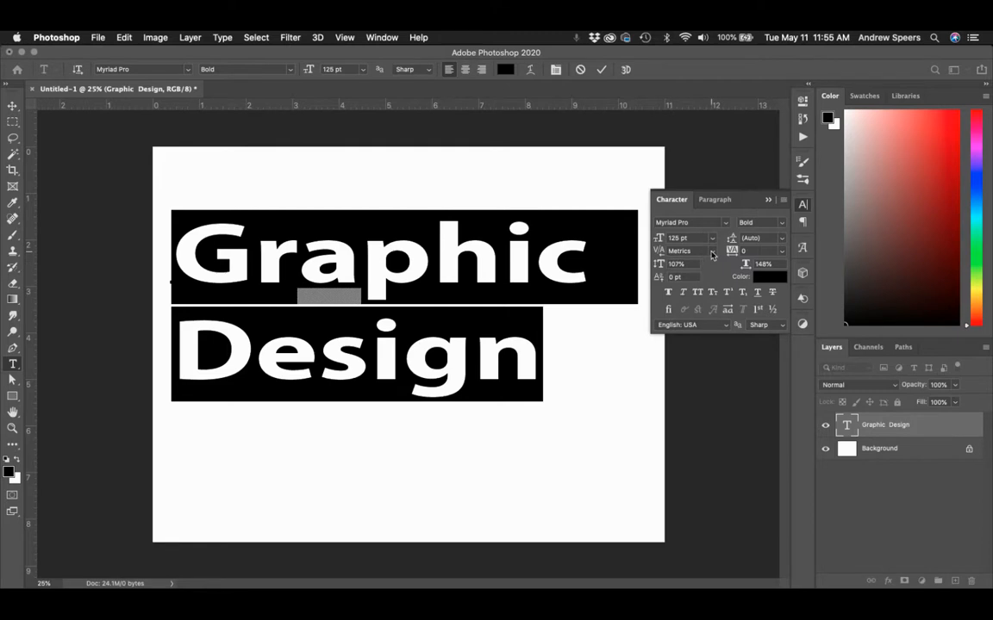
left_click(711, 252)
left_click(699, 270)
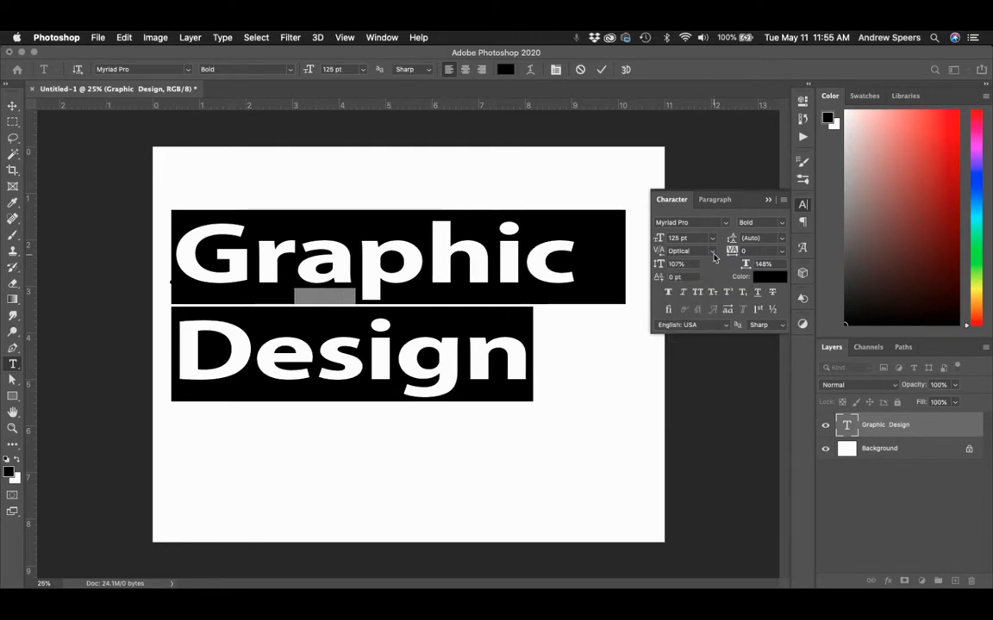
left_click(711, 251)
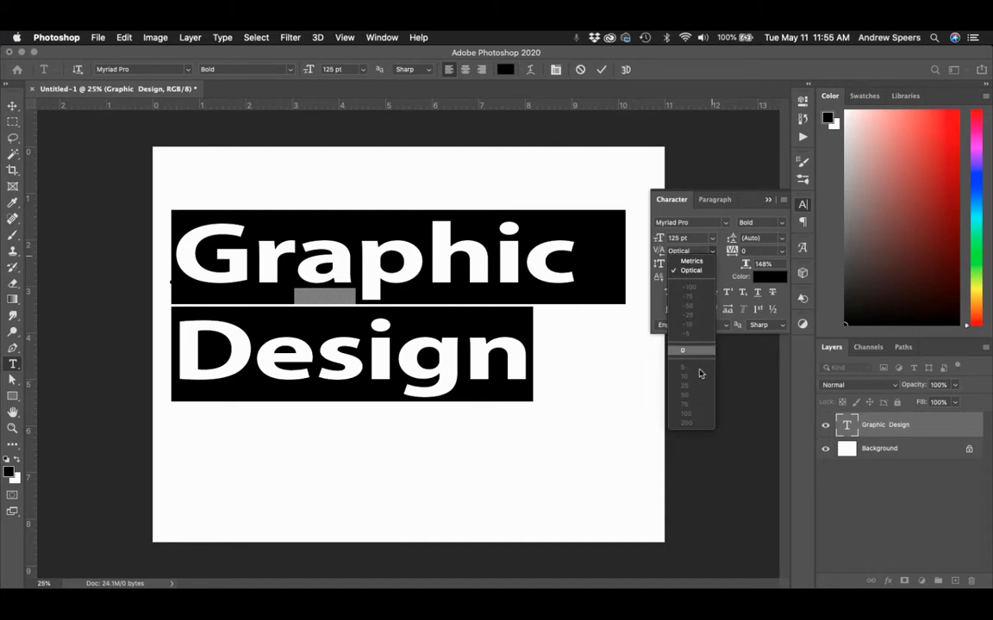
left_click(730, 251)
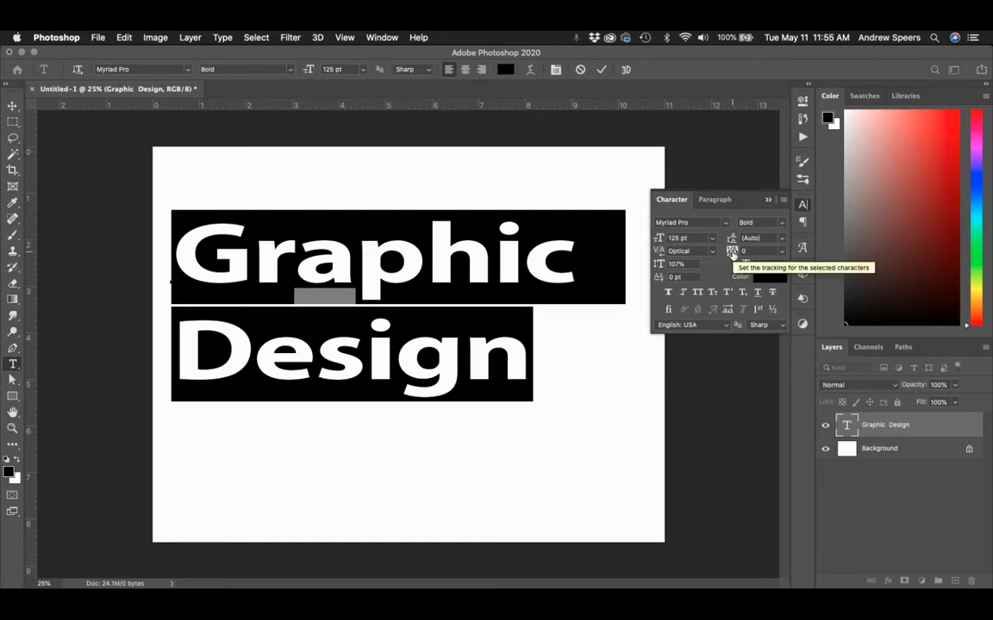
- Set the tracking of the selected text to 80
left_click_drag(732, 254, 735, 253)
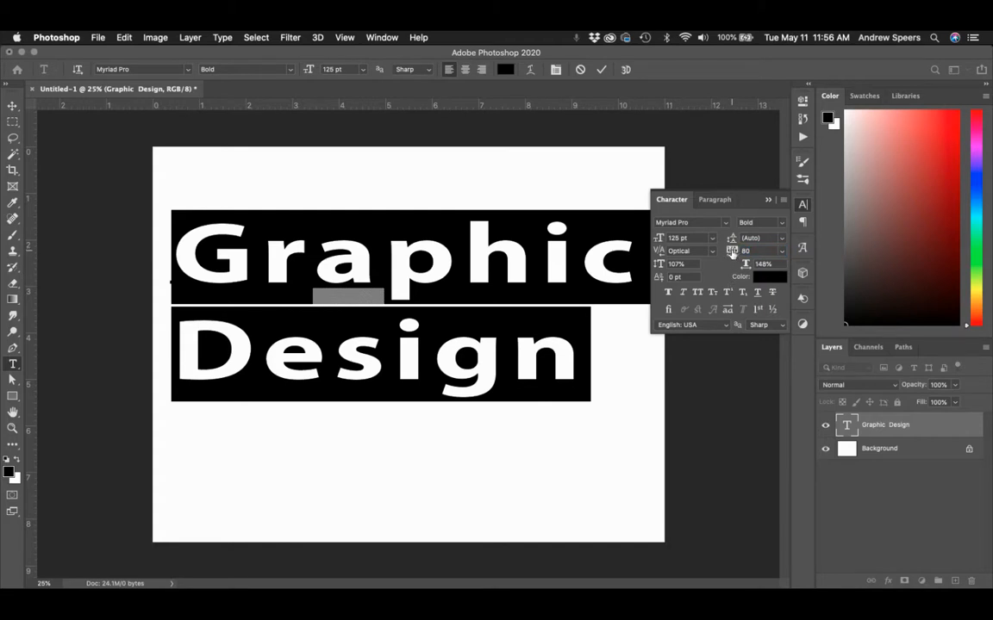
left_click(783, 252)
left_click(783, 251)
- Set the selected text's vertical scale to 88% and its horizontal scale to 114%
mouse_move(660, 268)
left_mouse_down()
mouse_move(629, 267)
mouse_move(654, 258)
left_mouse_up()
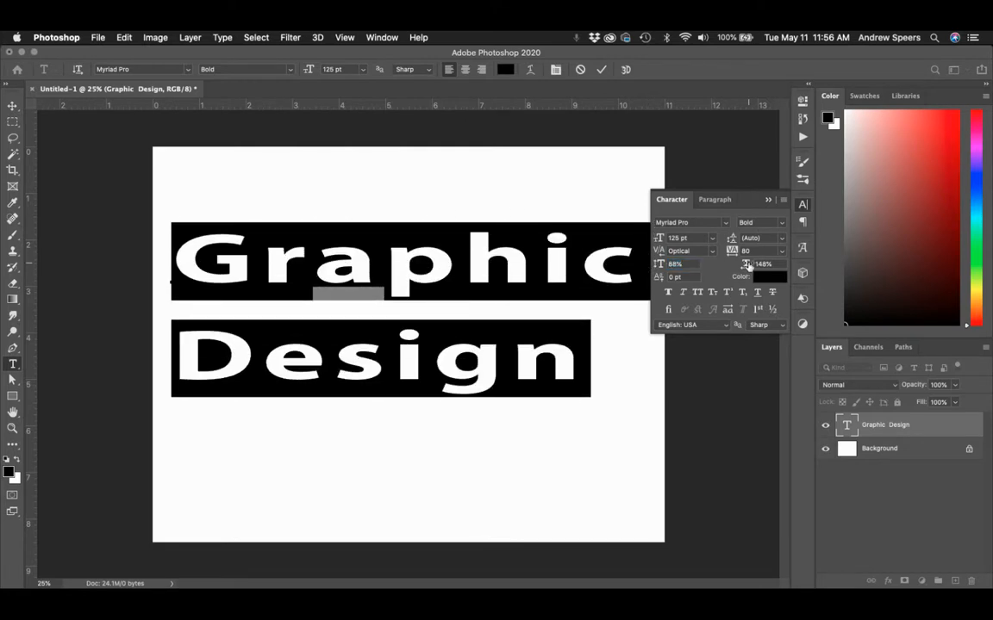
mouse_move(746, 267)
left_mouse_down()
mouse_move(688, 267)
mouse_move(746, 265)
left_mouse_up()
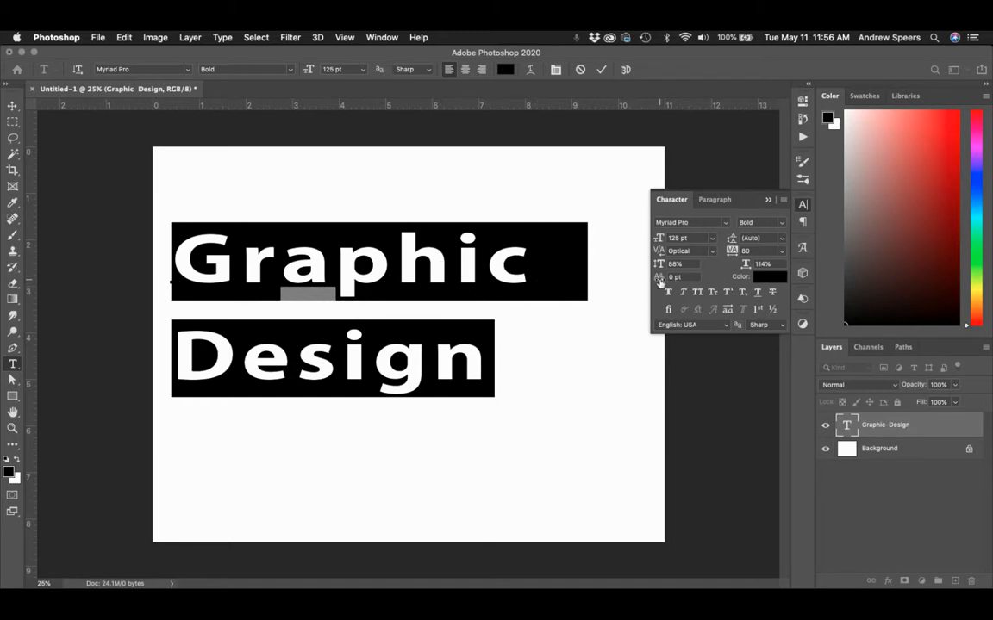
- Try a -4 pt baseline shift on the letter "c" in "Graphic" and reset it to 0 pt
left_click(488, 269)
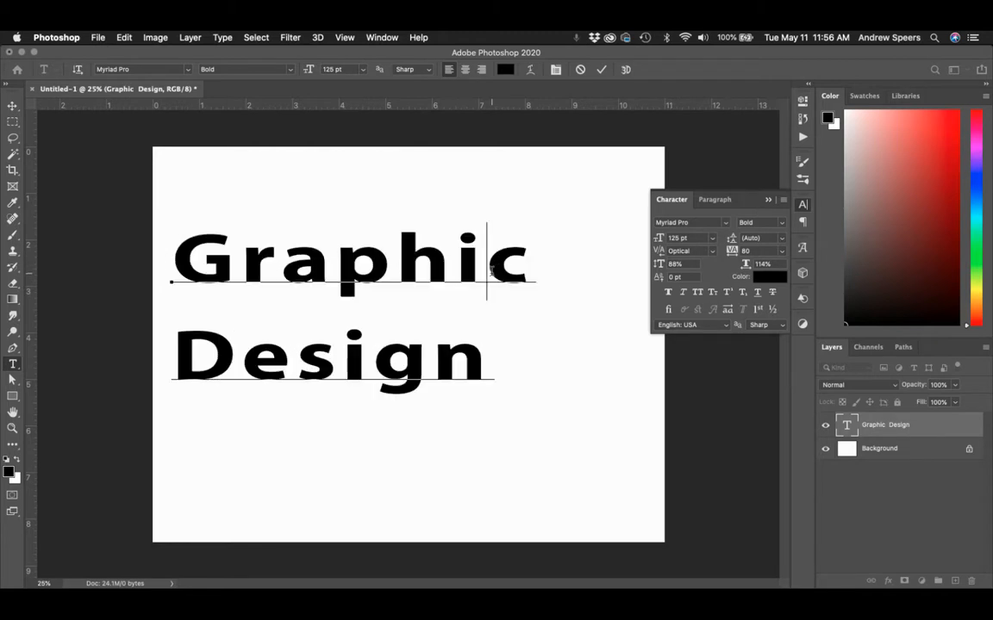
left_click_drag(507, 274, 515, 272)
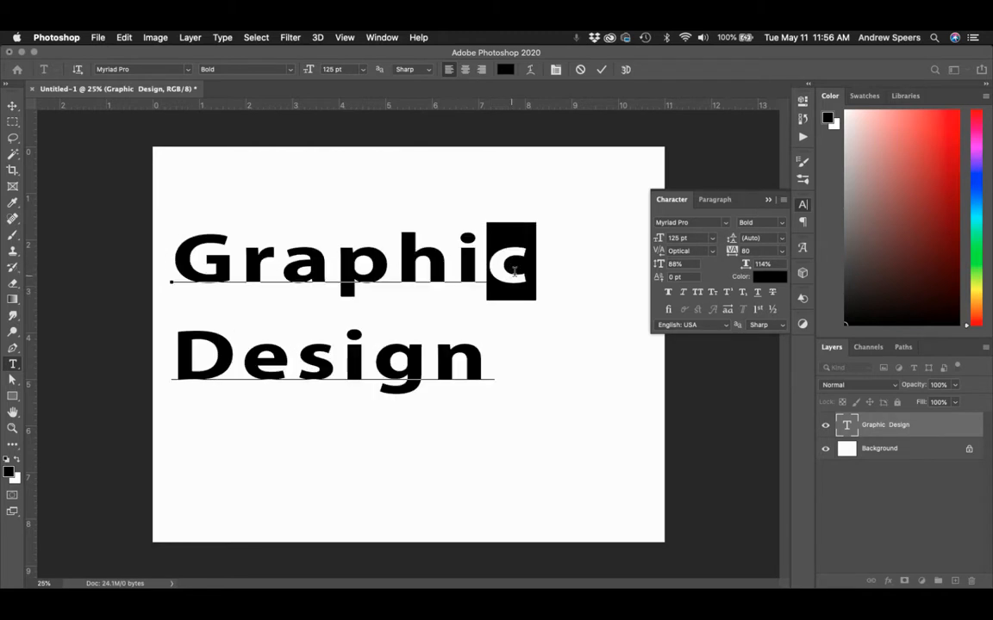
mouse_move(658, 280)
left_mouse_down()
mouse_move(670, 280)
mouse_move(631, 280)
mouse_move(675, 281)
mouse_move(624, 282)
mouse_move(657, 278)
left_mouse_up()
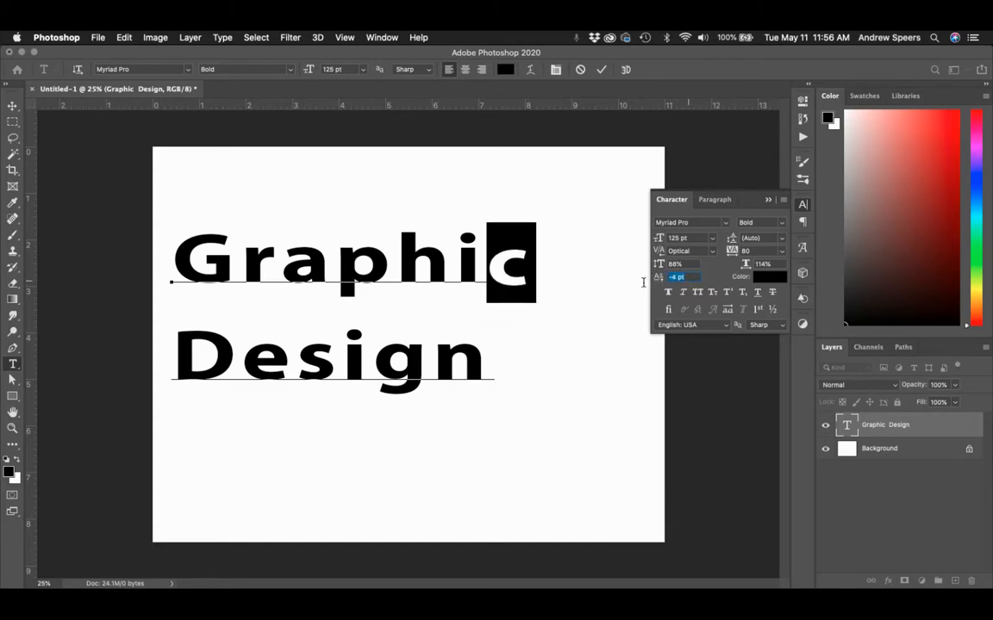
type("0")
key("Return")
- Set the baseline shift of the letters "raphic" to -16 pt and of the initial "G" in "Graphic" to 26 pt
left_click_drag(538, 270, 257, 276)
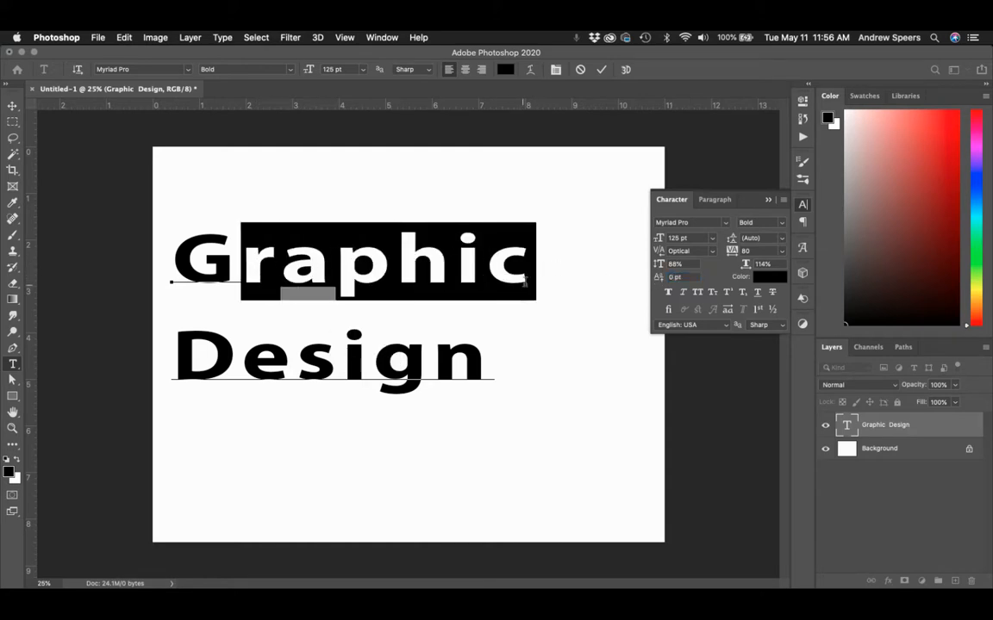
left_click_drag(659, 278, 653, 280)
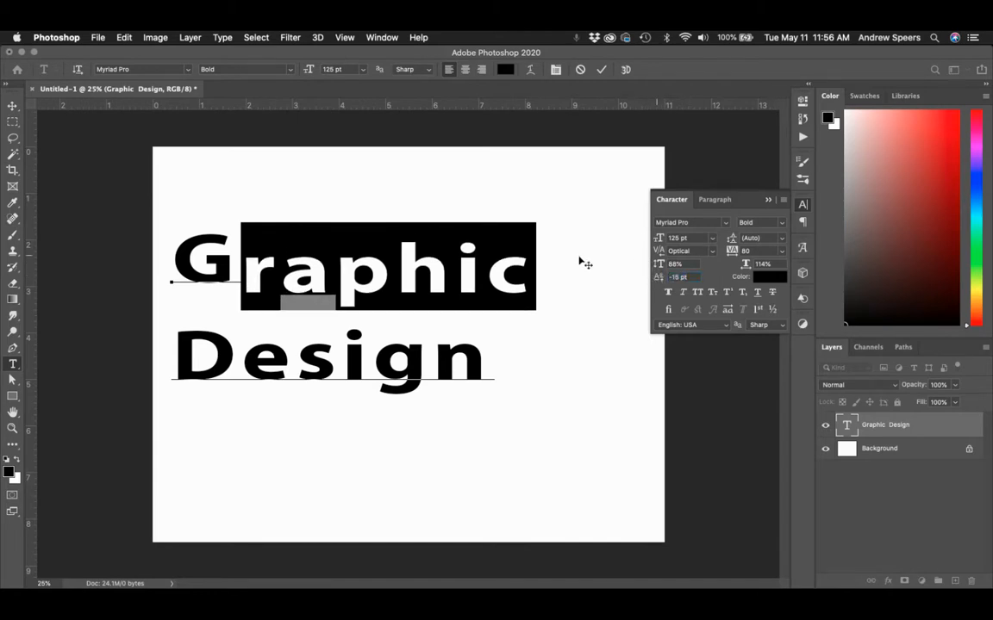
left_click_drag(226, 275, 176, 275)
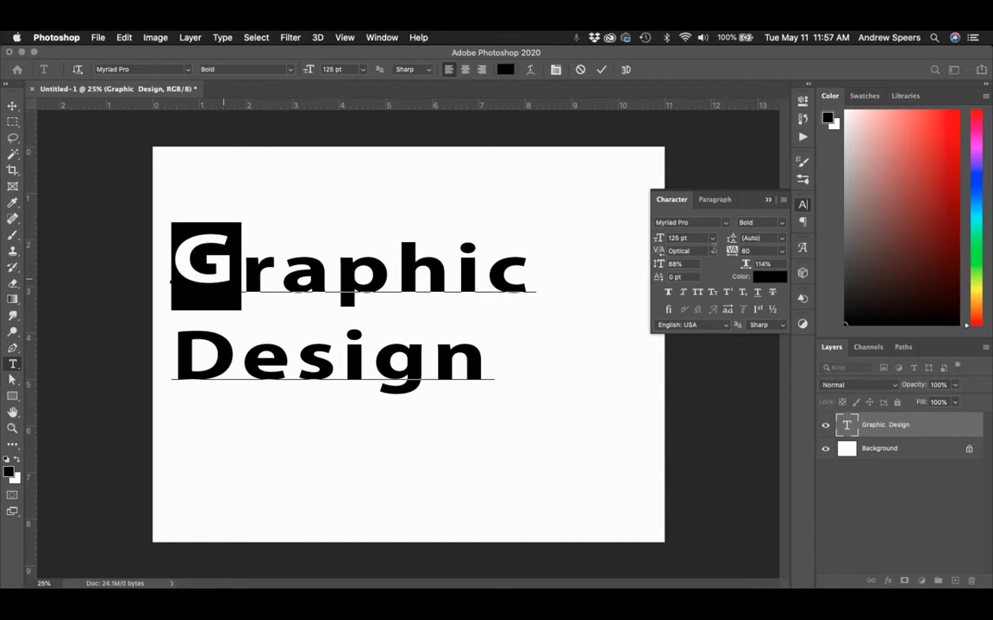
left_click_drag(657, 281, 673, 279)
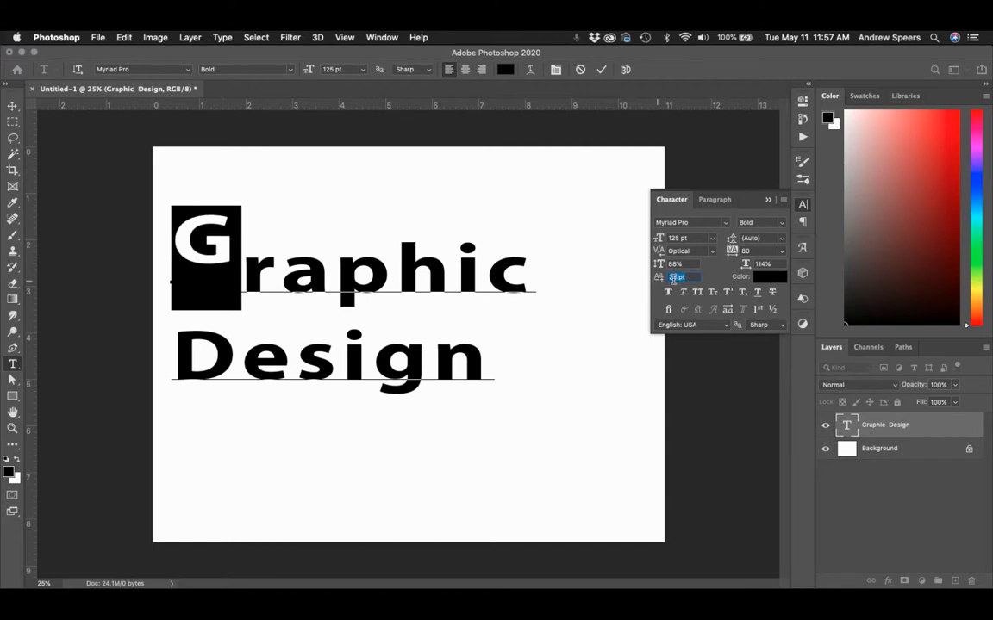
- Raise the letter "p" in "Graphic" above its neighbouring letters with a positive baseline shift and commit the text edit
left_click_drag(395, 278, 336, 282)
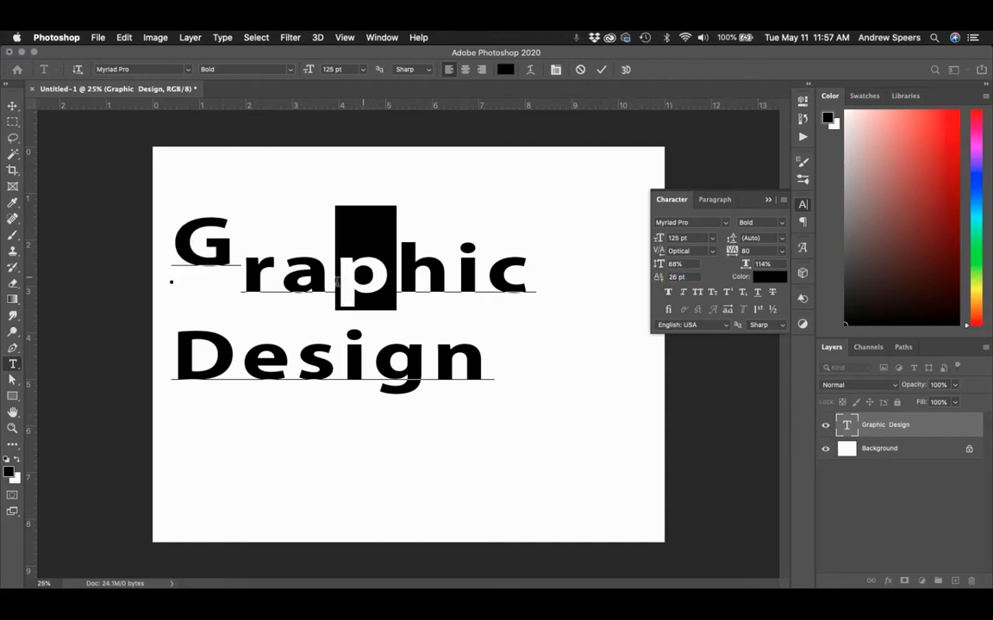
mouse_move(657, 280)
left_mouse_down()
mouse_move(639, 283)
mouse_move(672, 273)
left_mouse_up()
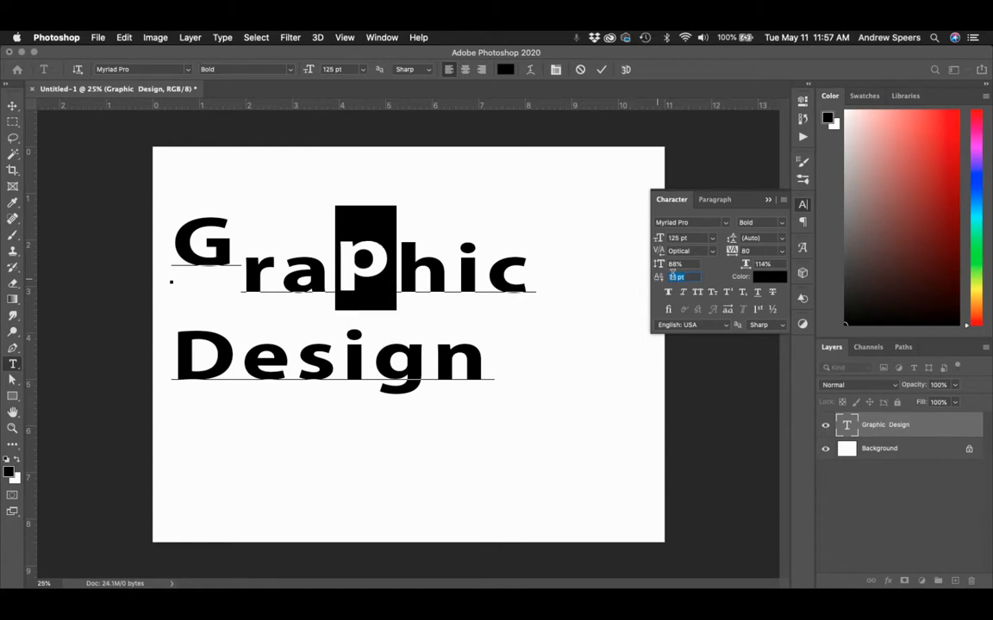
left_click(602, 70)
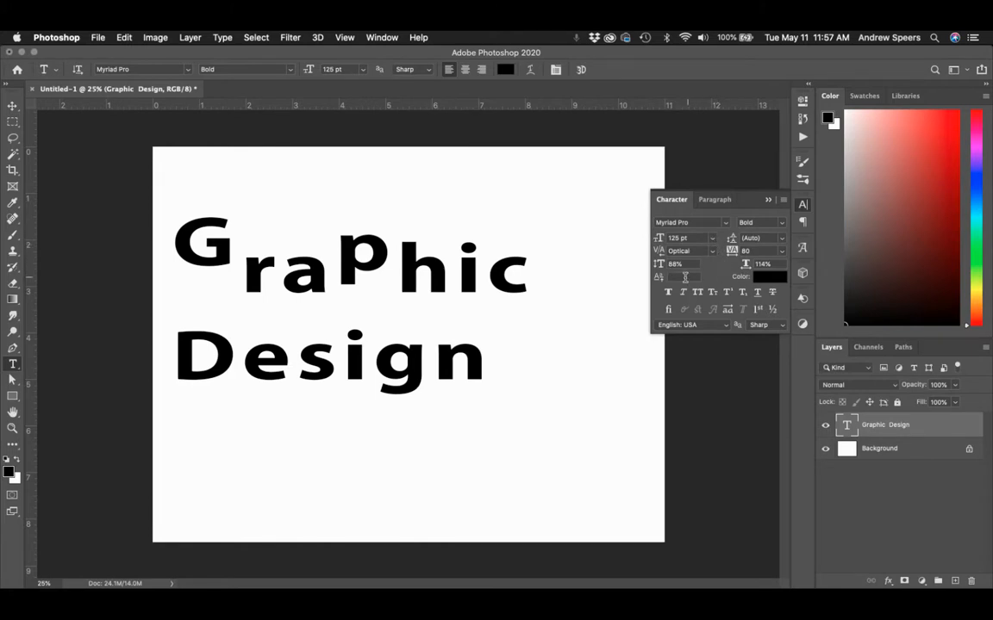
- Try faux bold on the word "Design" and commit the text edit
left_click(479, 360)
left_click_drag(479, 360, 173, 360)
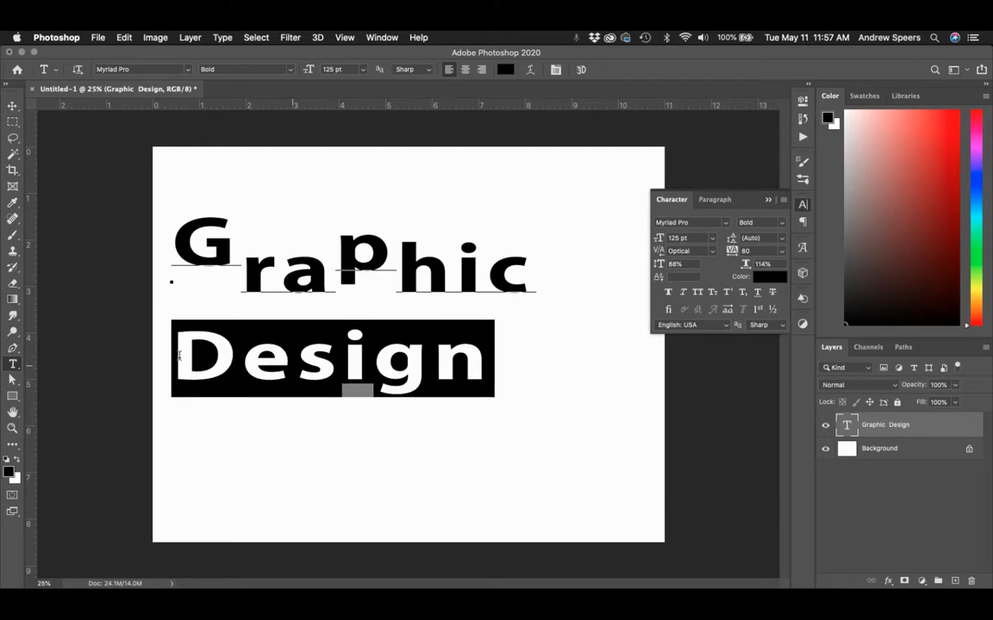
left_click(670, 294)
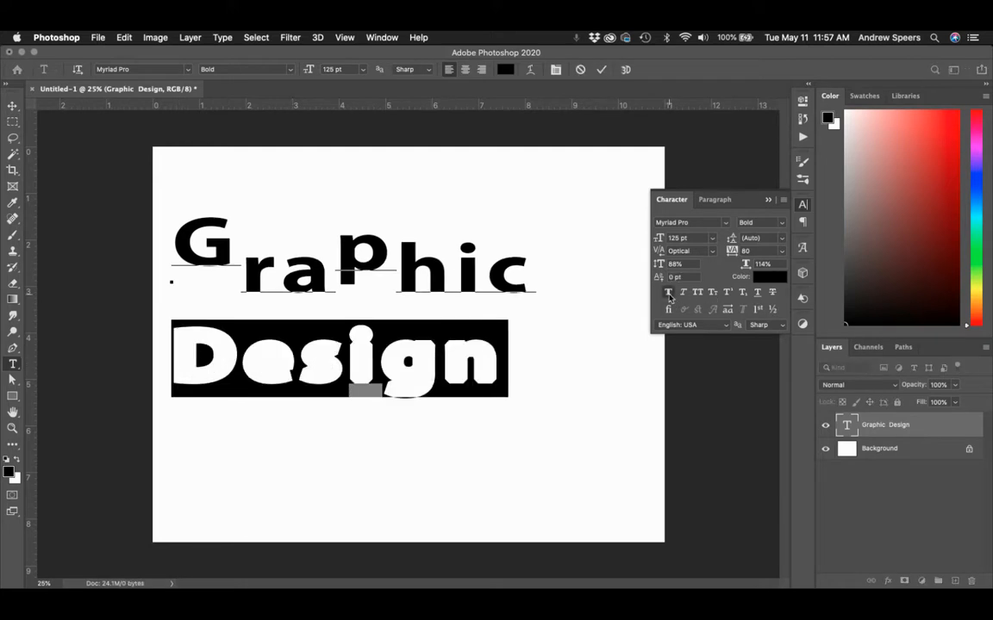
left_click(600, 69)
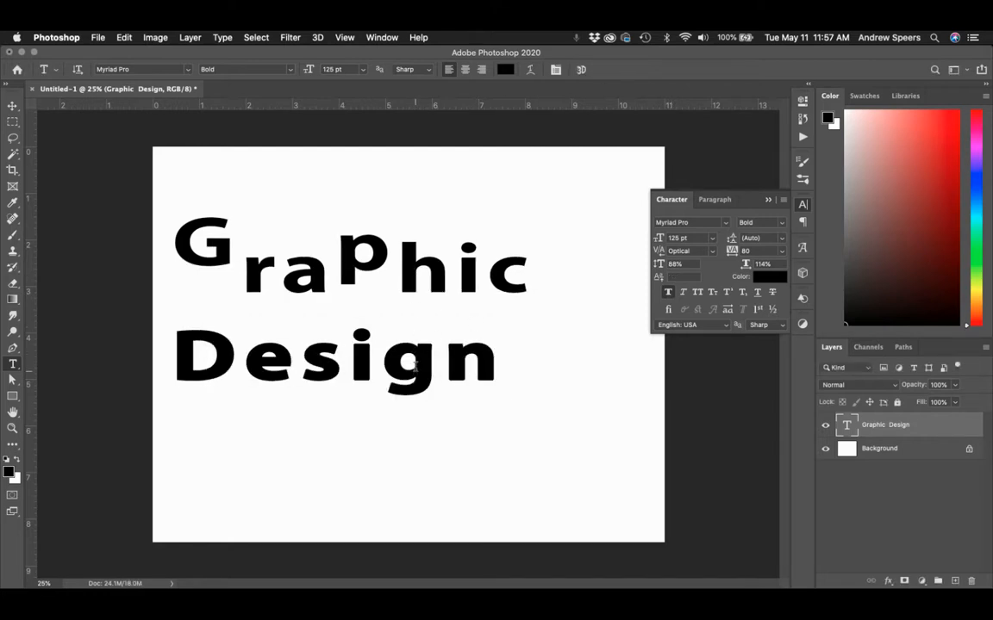
- Replace the faux bold on the word "Design" with faux italic, keeping the font style at Bold
left_click(507, 355)
left_click_drag(508, 355, 134, 346)
left_click(683, 293)
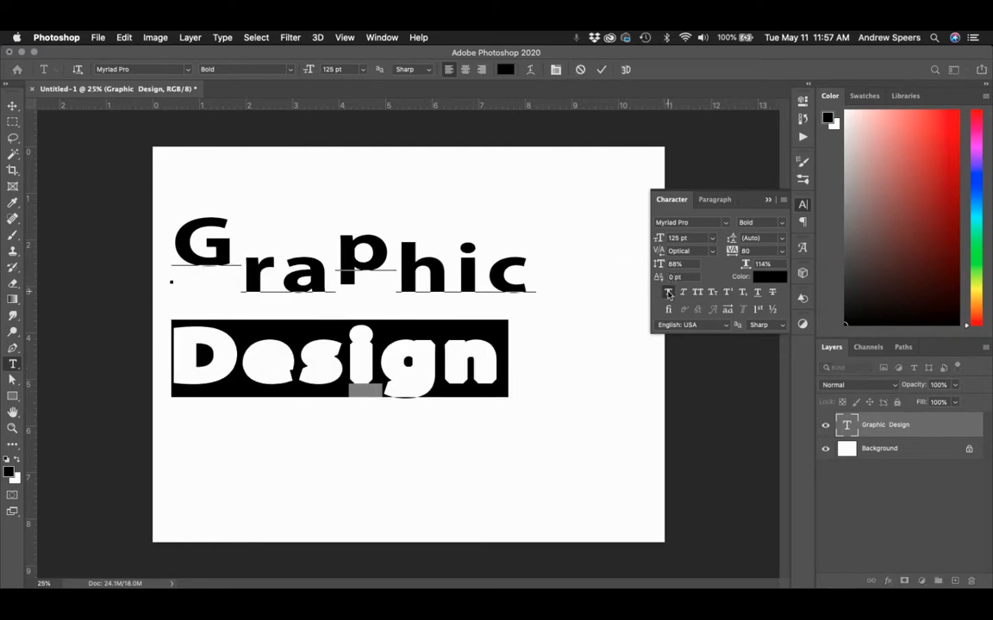
left_click(684, 293)
left_click(684, 293)
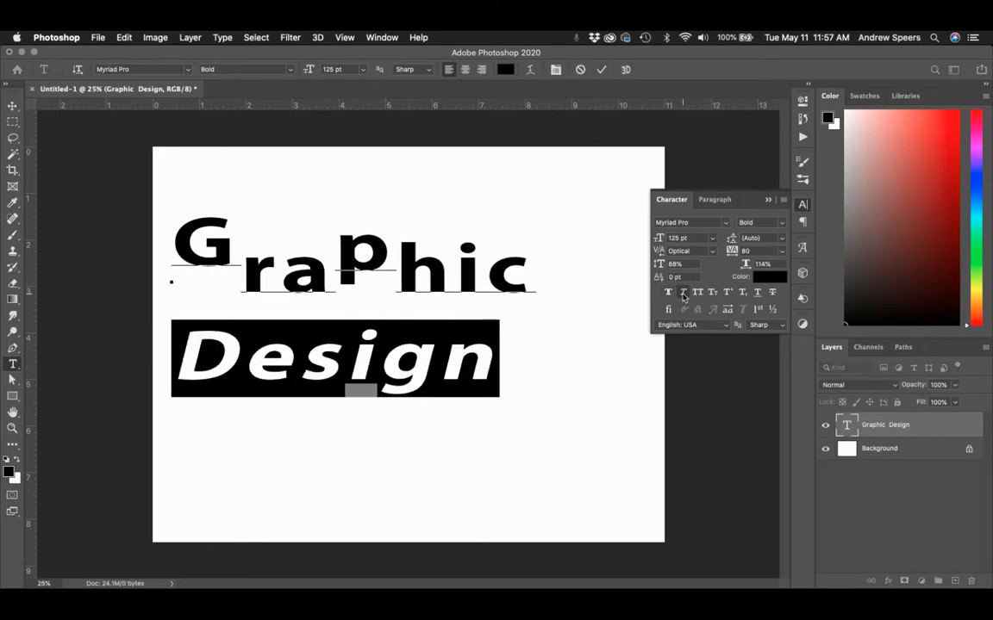
left_click(780, 222)
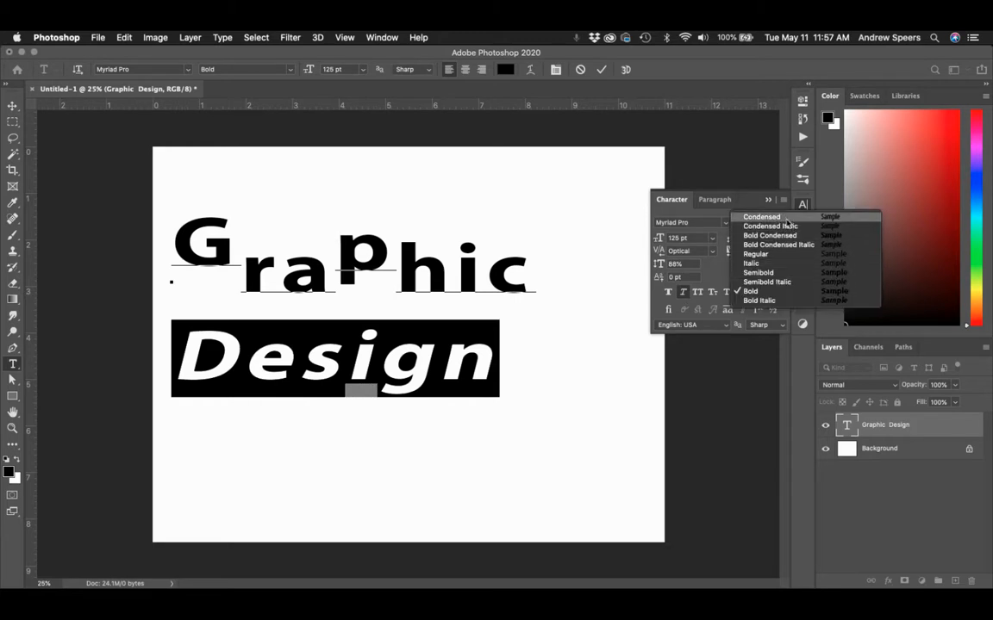
left_click(724, 214)
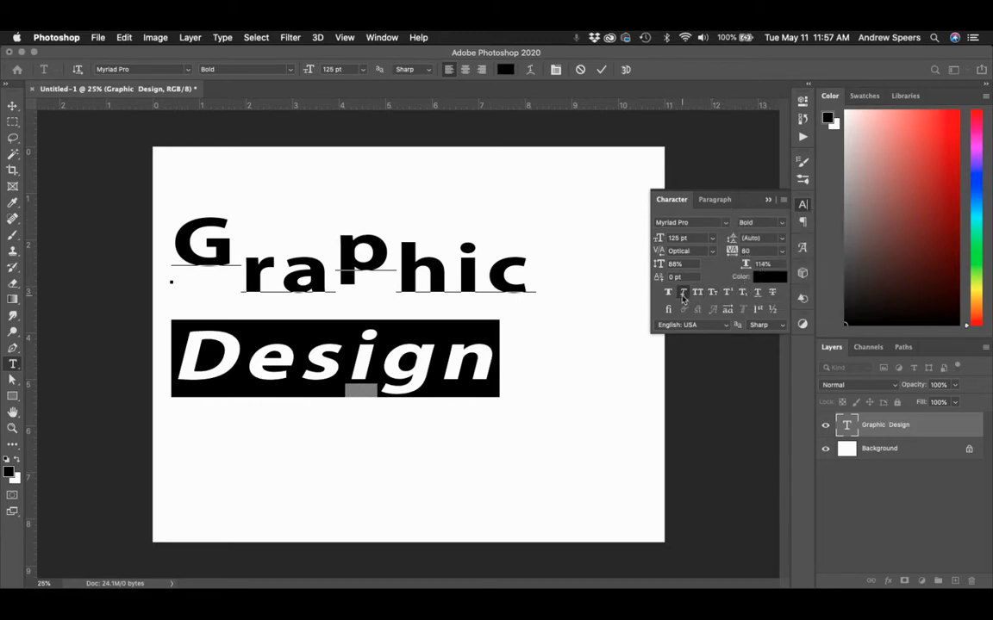
- Try all caps on the word "Design" and set it to small caps instead
left_click(698, 294)
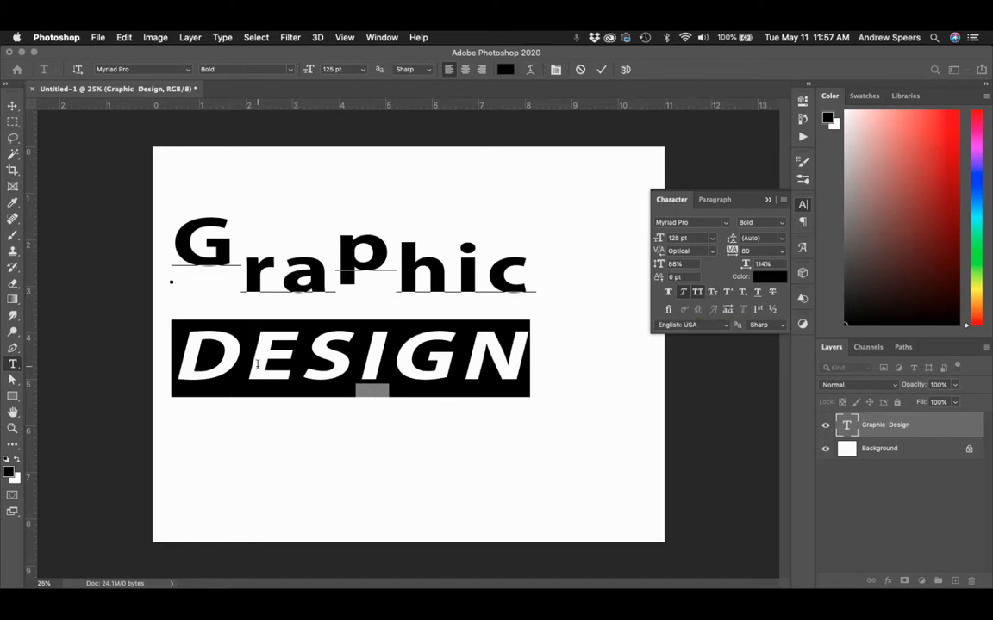
left_click(711, 293)
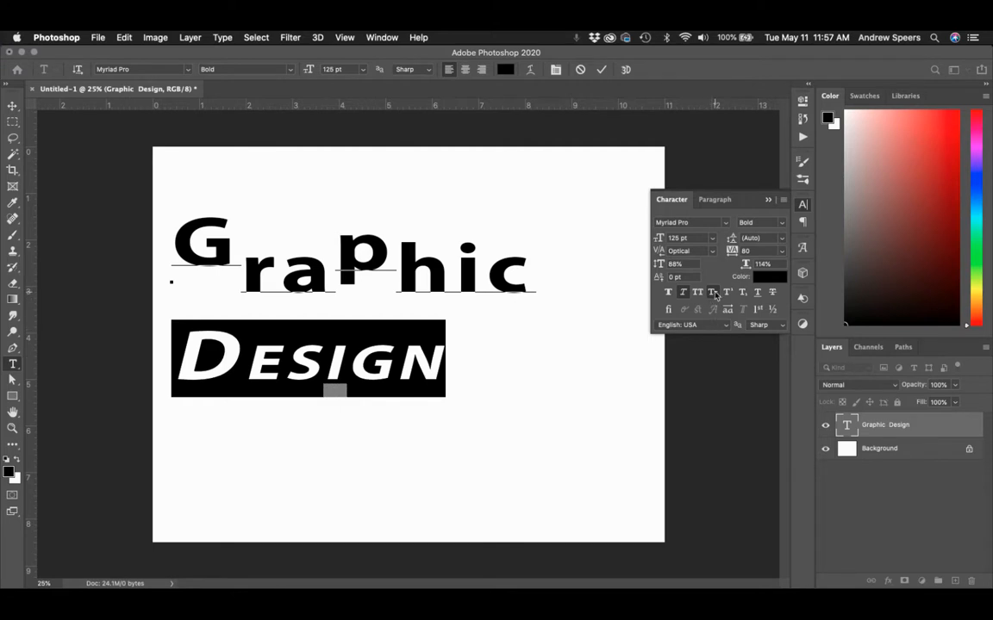
key("super+shift+h")
key("super+shift+h")
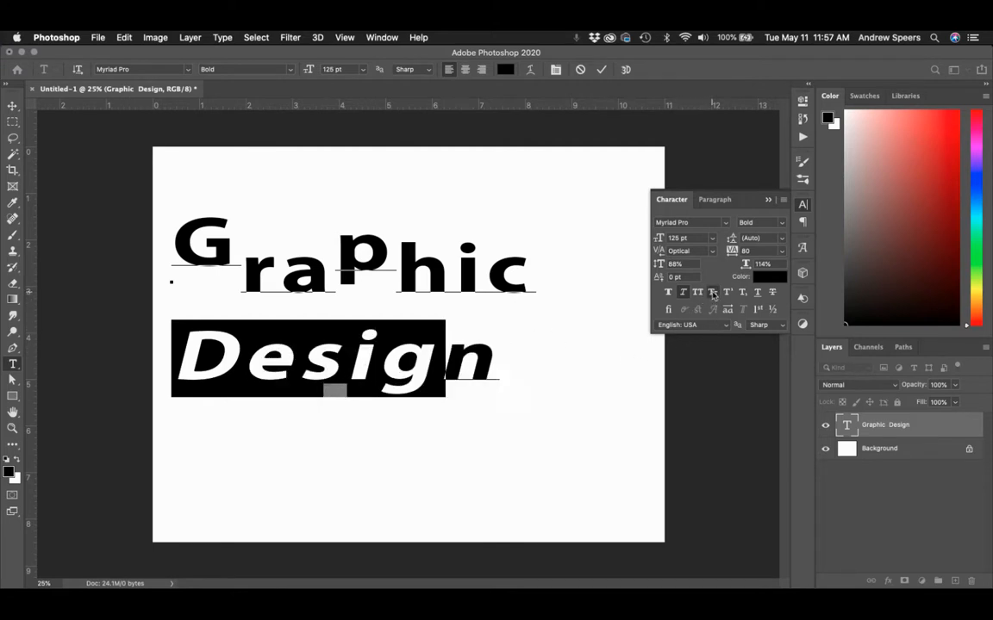
- Format the final "n" of "Design" as superscript with underline and strikethrough
left_click(399, 362)
left_click_drag(398, 362, 509, 345)
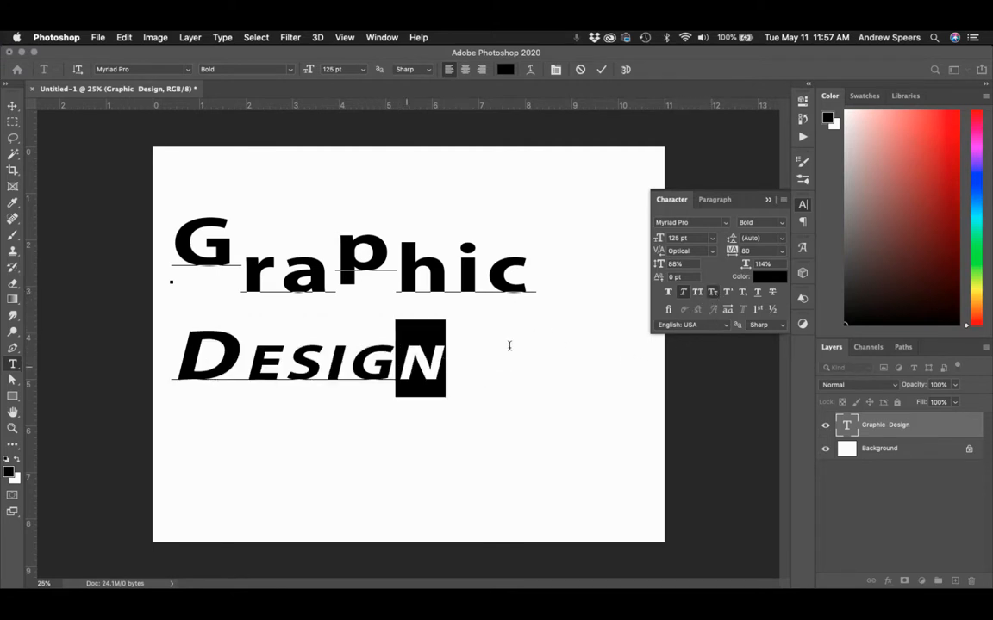
left_click(729, 293)
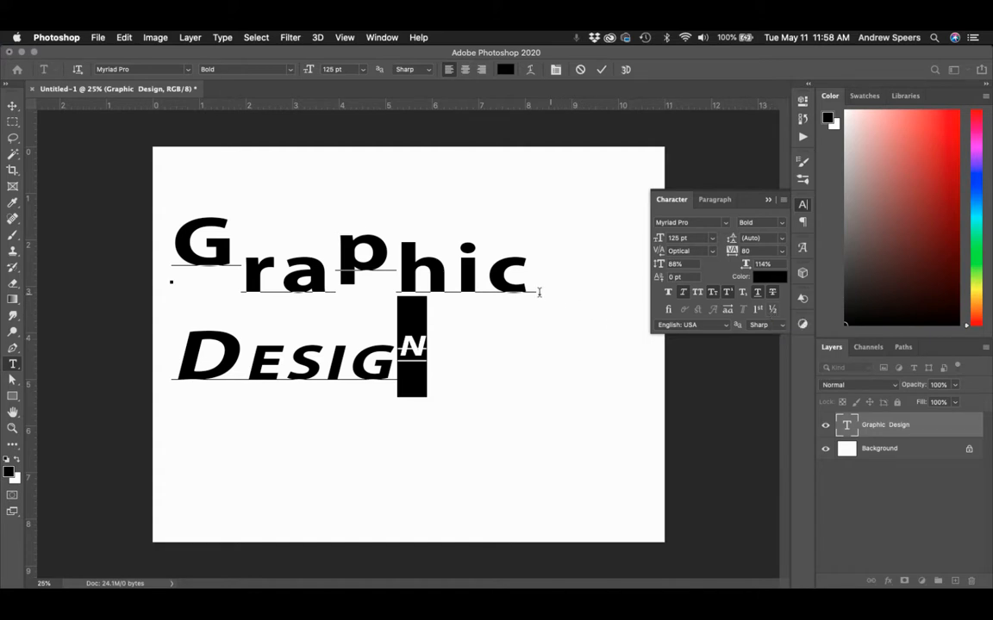
- Replace the letter "a" in "Graphic" with its small raised alternate glyph
left_click(323, 286)
double_click(323, 286)
mouse_move(320, 289)
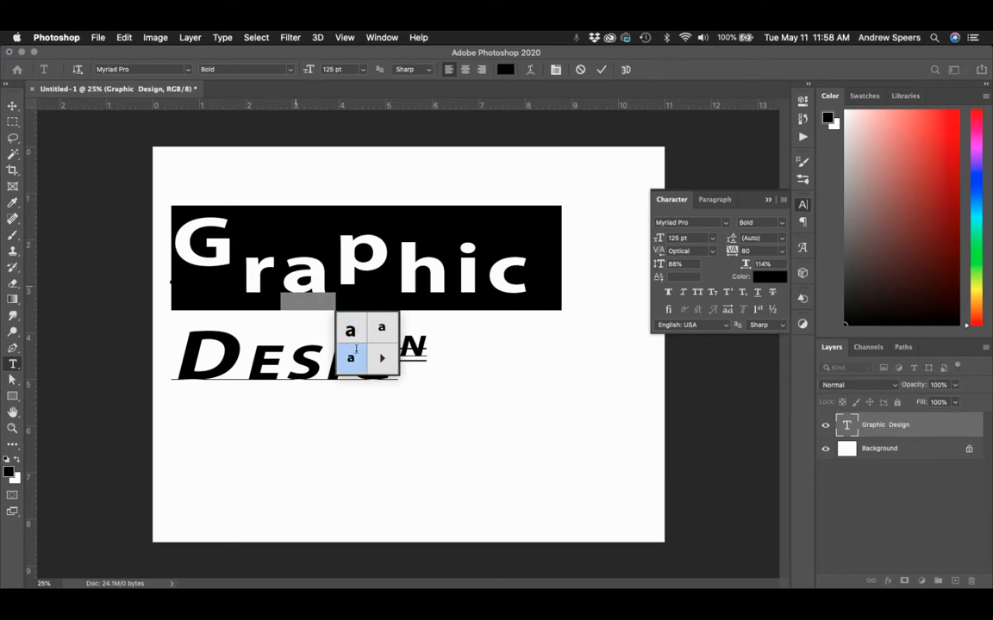
left_click(350, 355)
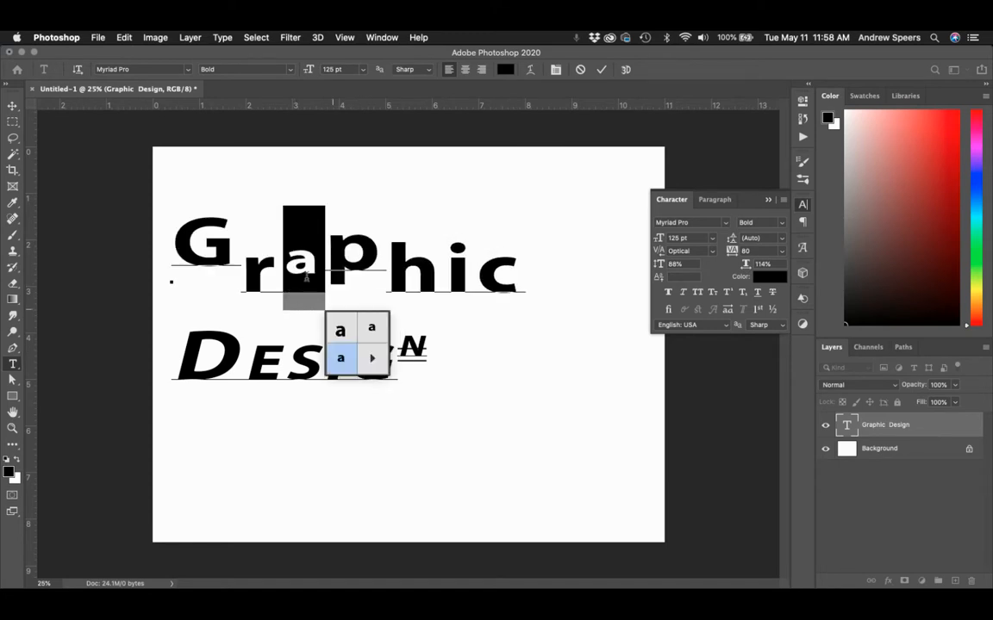
- Examine the Myriad Pro alternates for the selected "a" and the languages available for the text
left_click(374, 360)
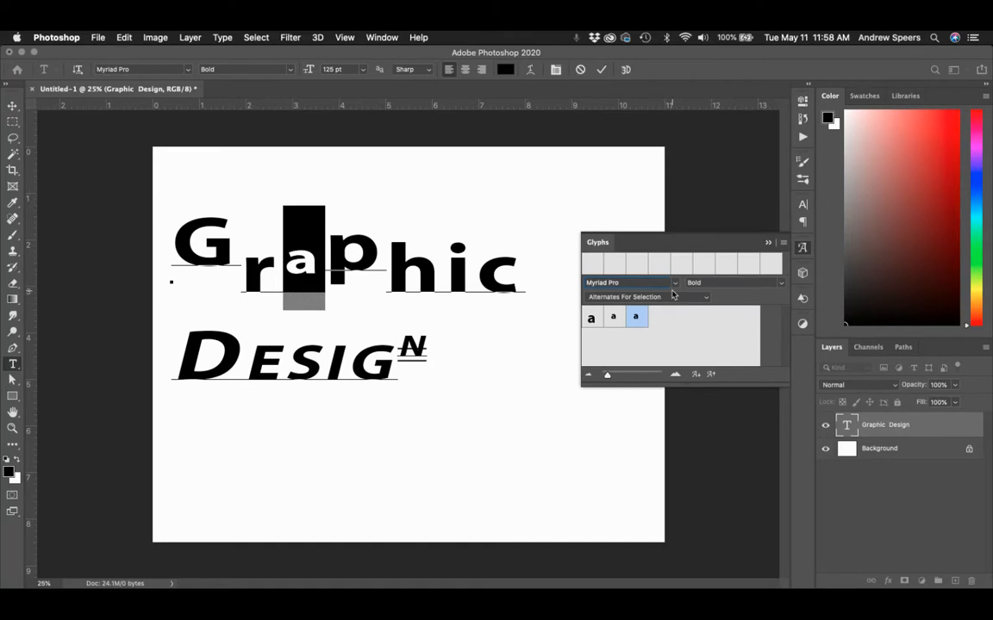
left_click(769, 243)
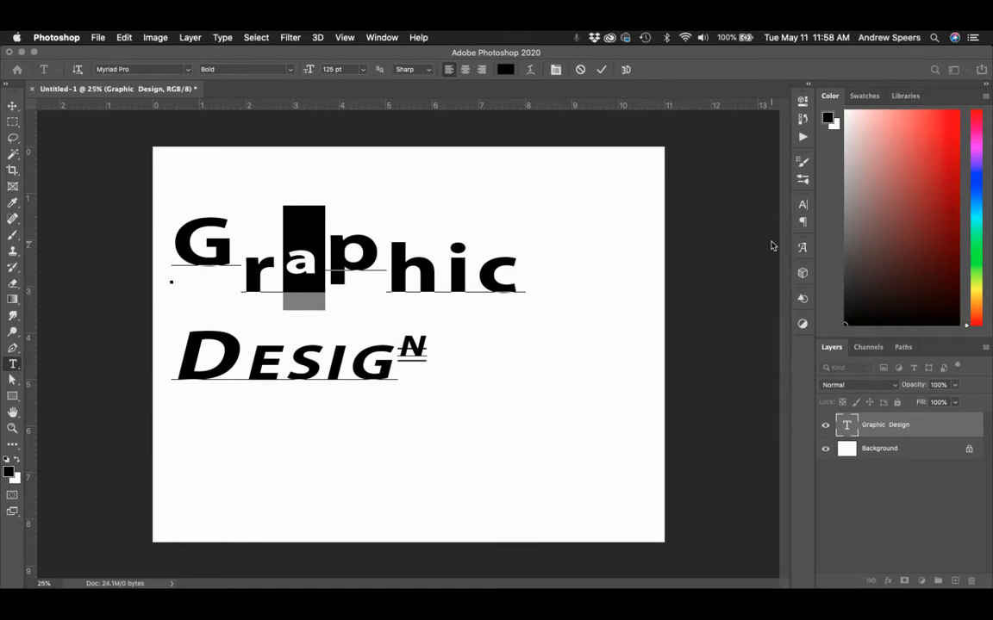
left_click(802, 204)
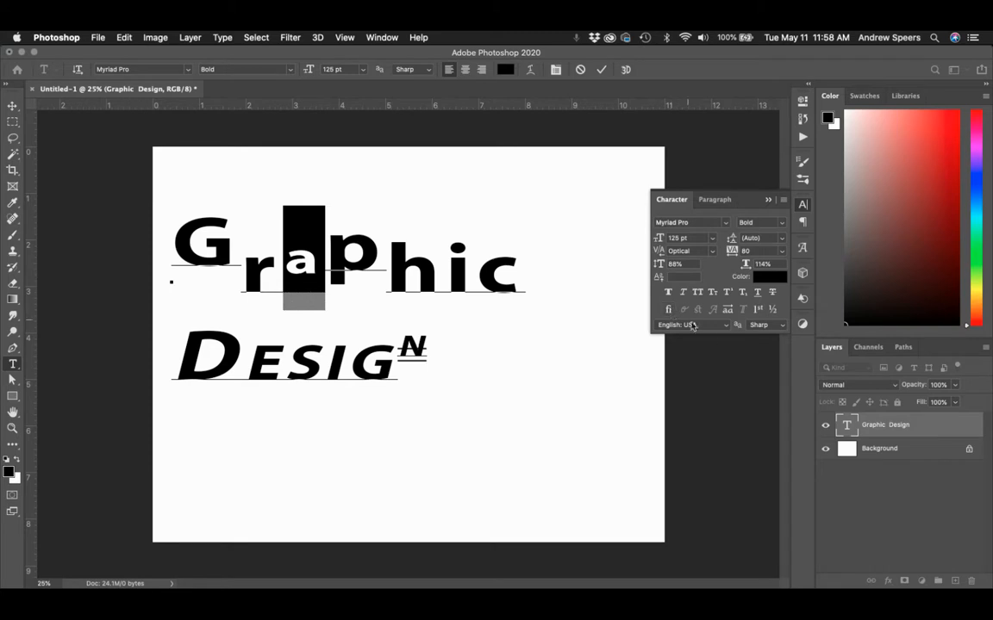
left_click(720, 326)
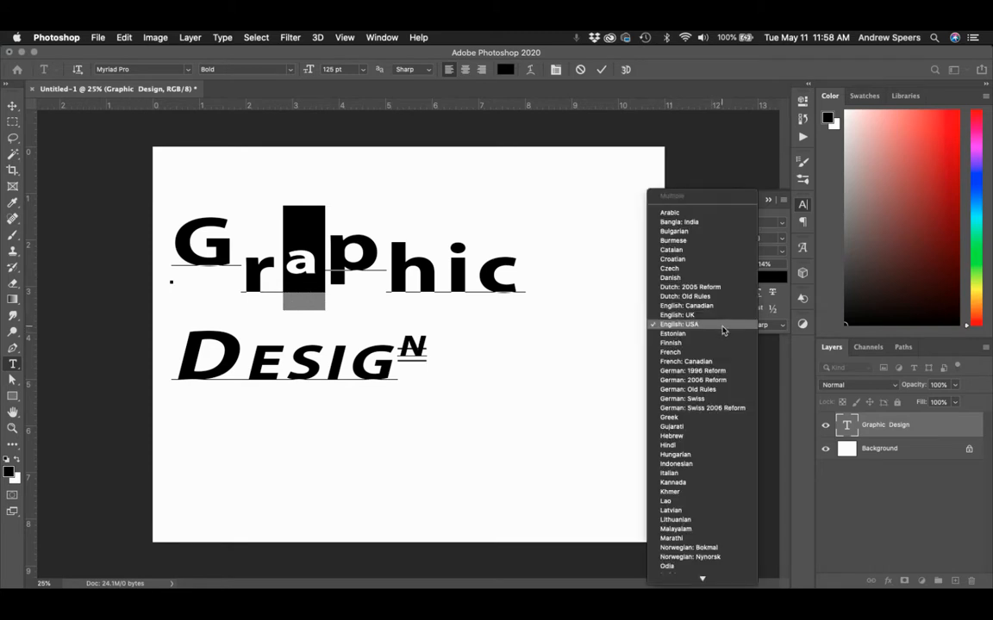
left_click(586, 347)
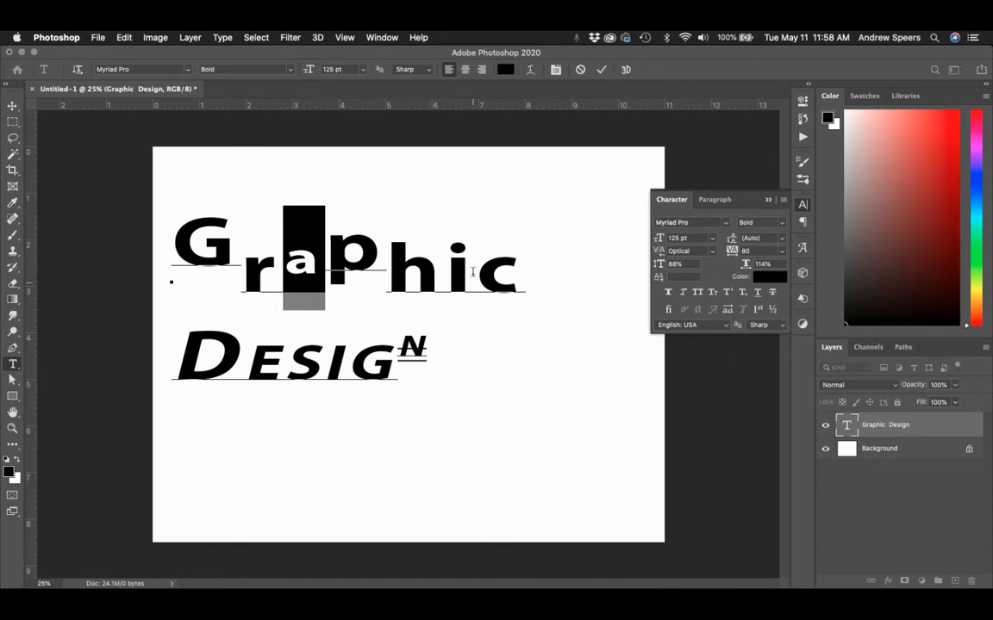
- Review the anti-aliasing options at 100% zoom, keep Sharp for the text, and commit the text edits
left_click(778, 328)
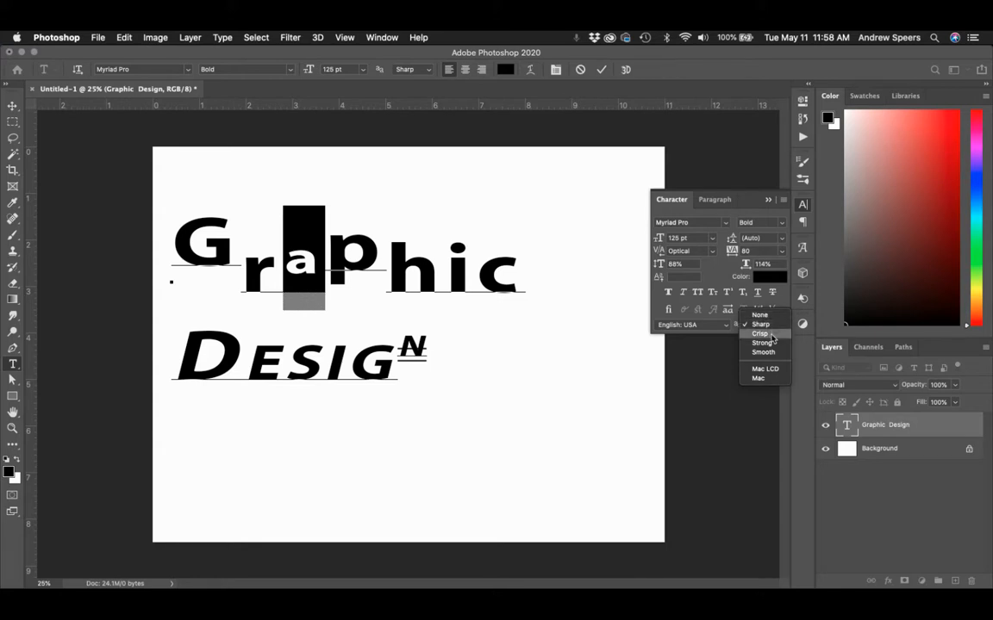
key("Escape")
key("super+1")
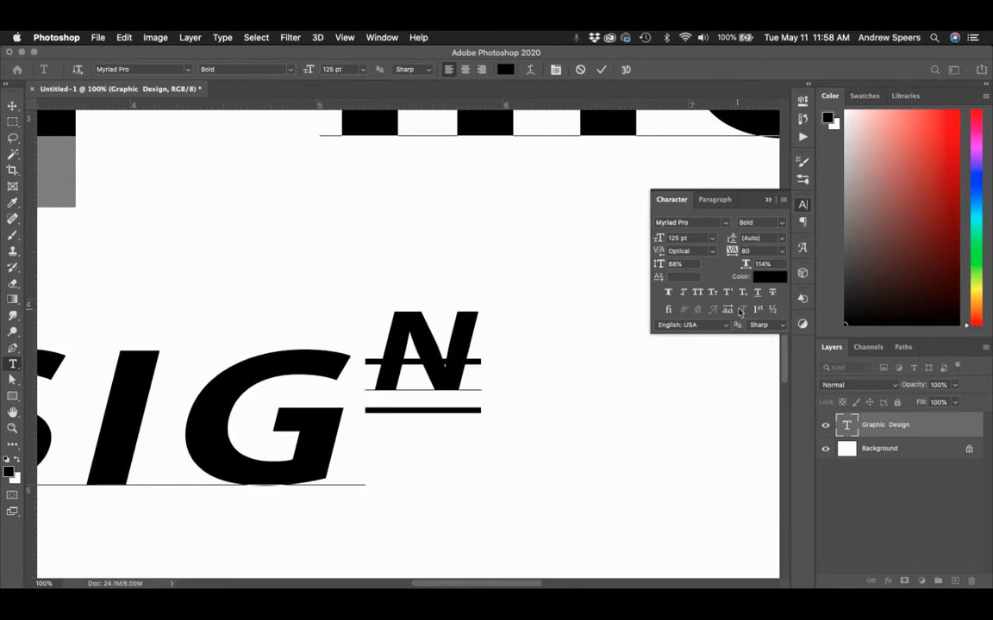
left_click(765, 325)
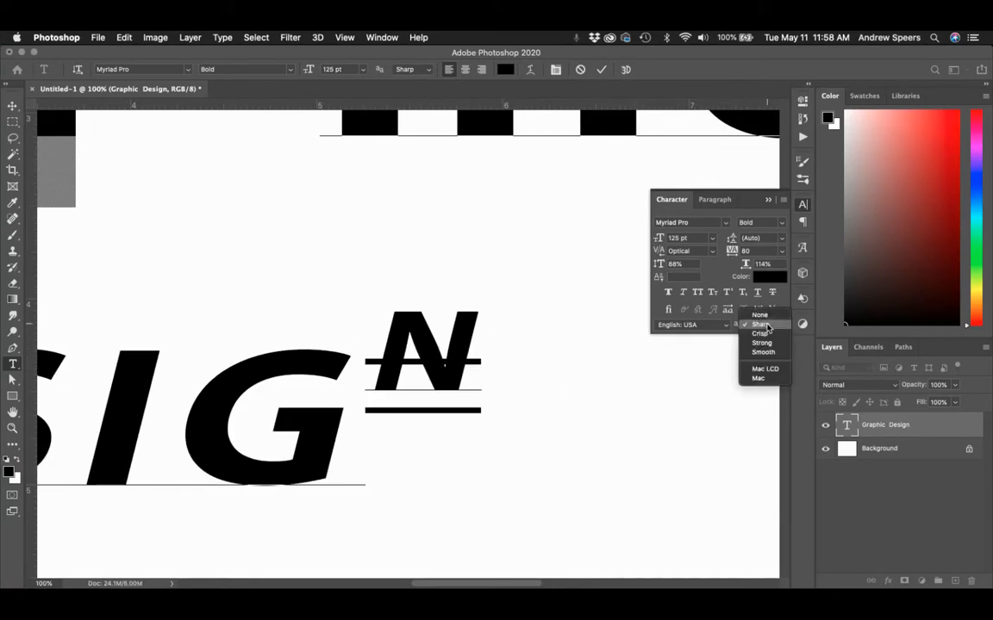
left_click(762, 325)
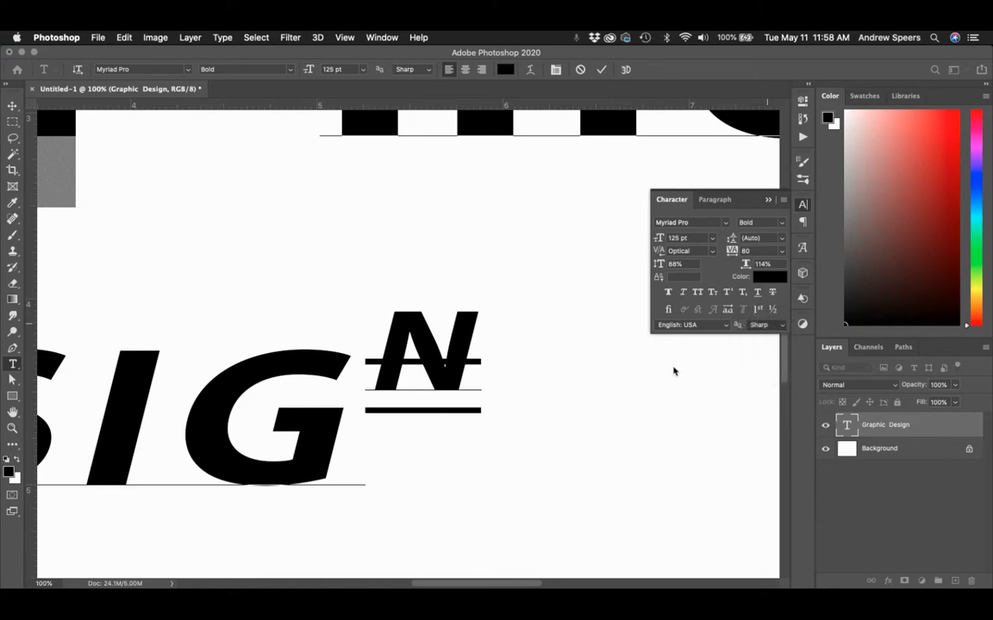
scroll(673, 366, "up", 10)
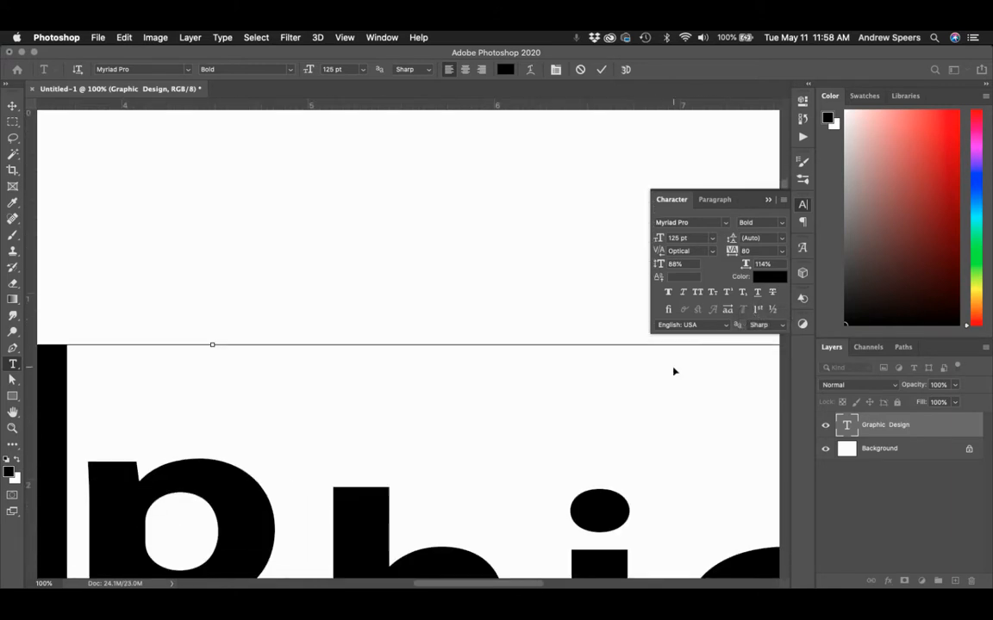
key("super+0")
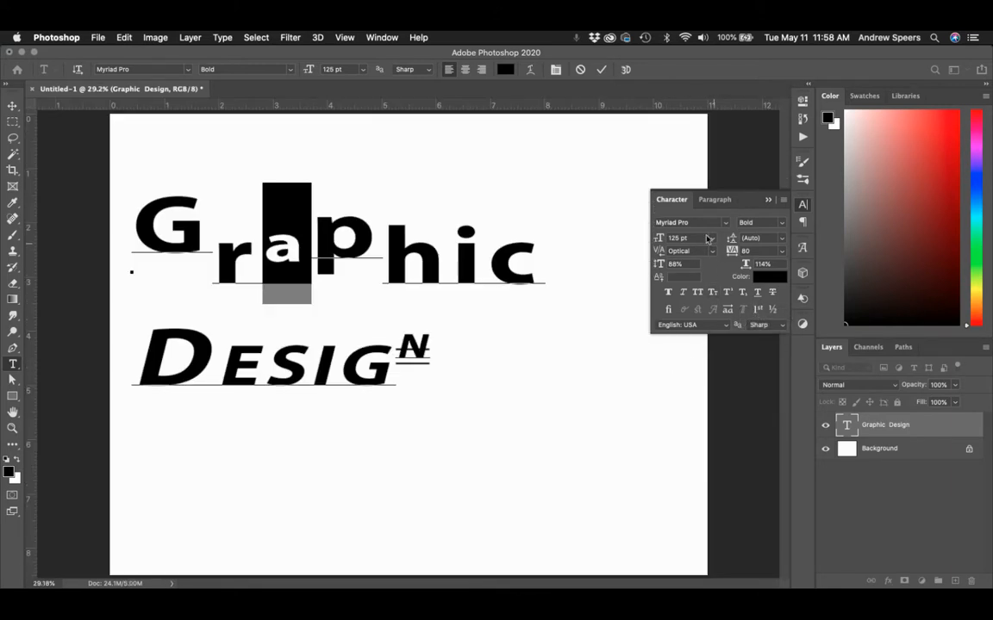
mouse_move(272, 277)
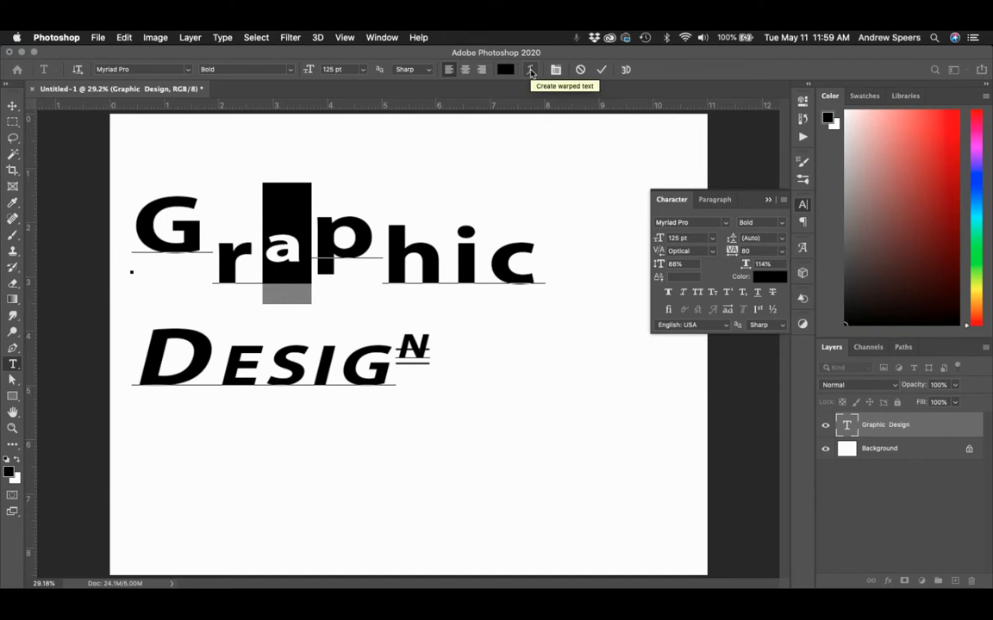
left_click(600, 69)
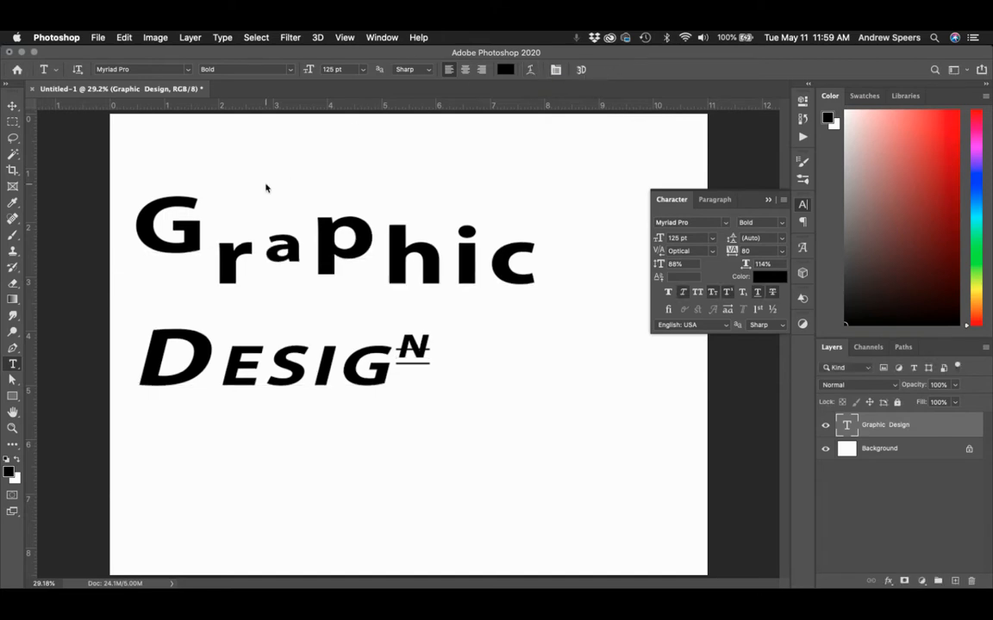